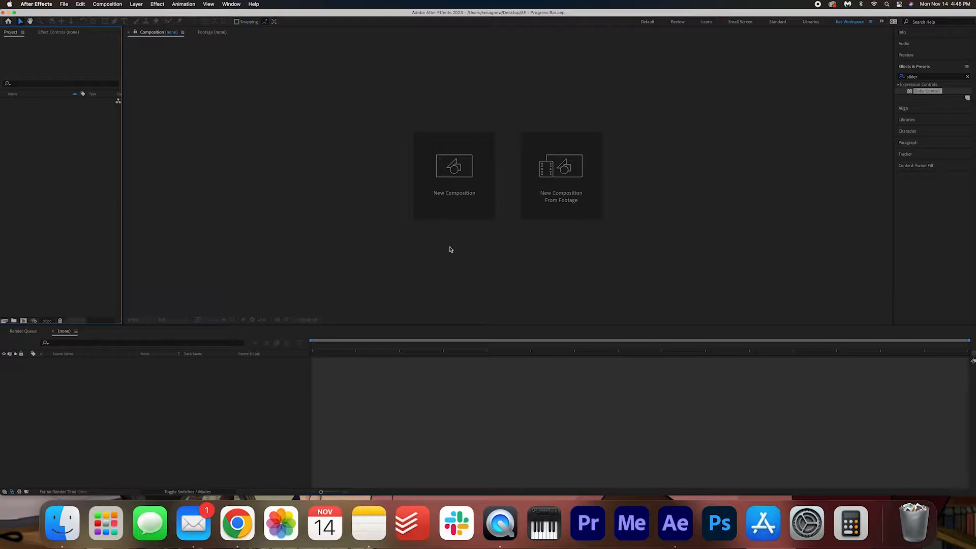
Step: Create a one-minute 1920 × 1080 composition at 23.976 fps and rename it Progress Bar
click(463, 214)
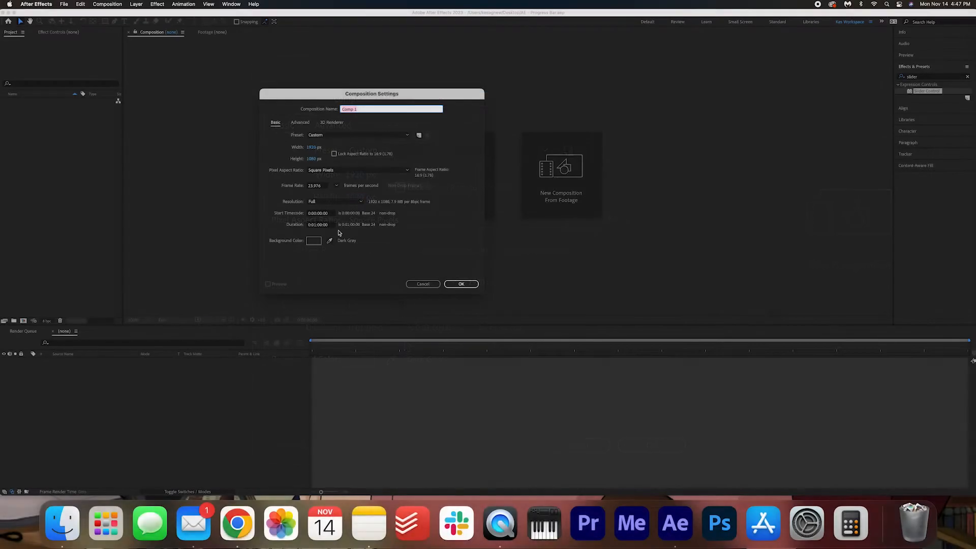
click(468, 285)
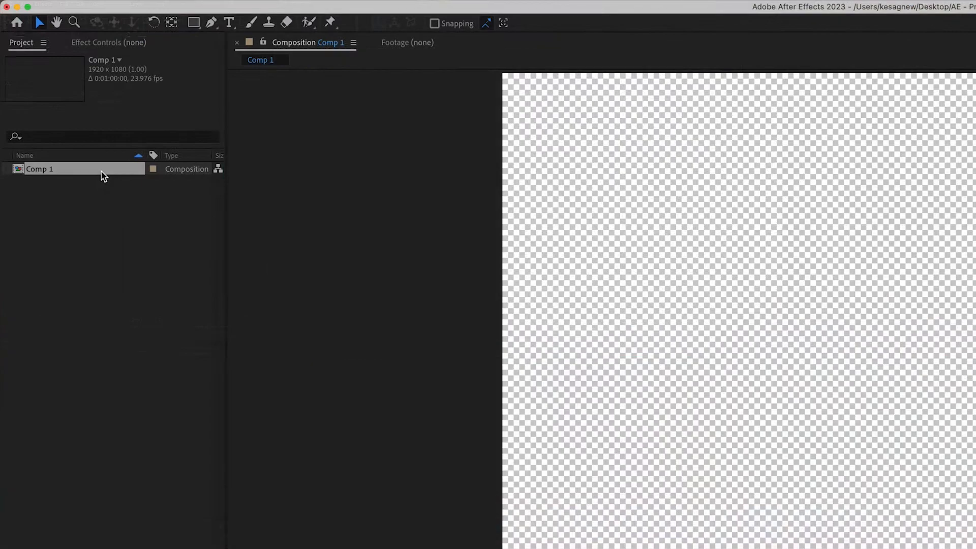
right_click(56, 102)
click(99, 228)
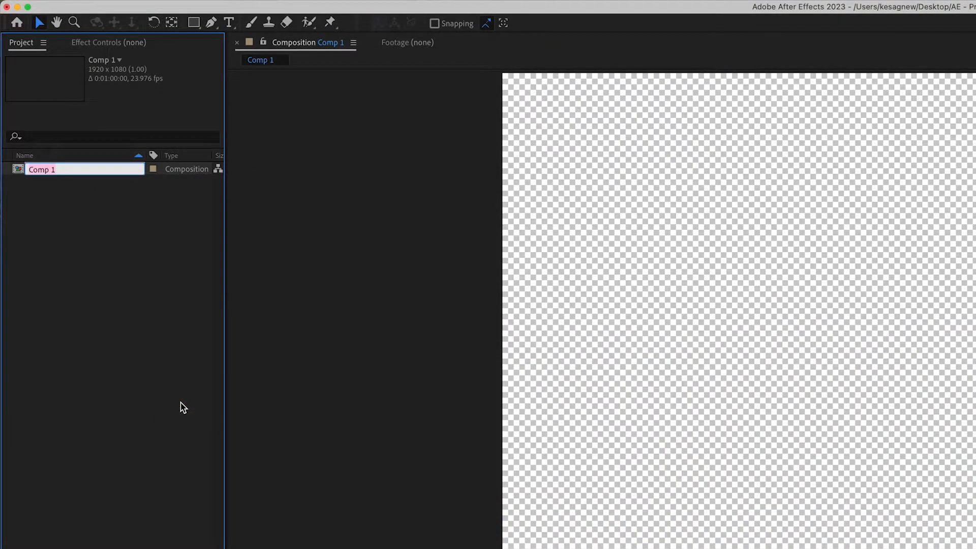
text(Progress Bar)
key(Return)
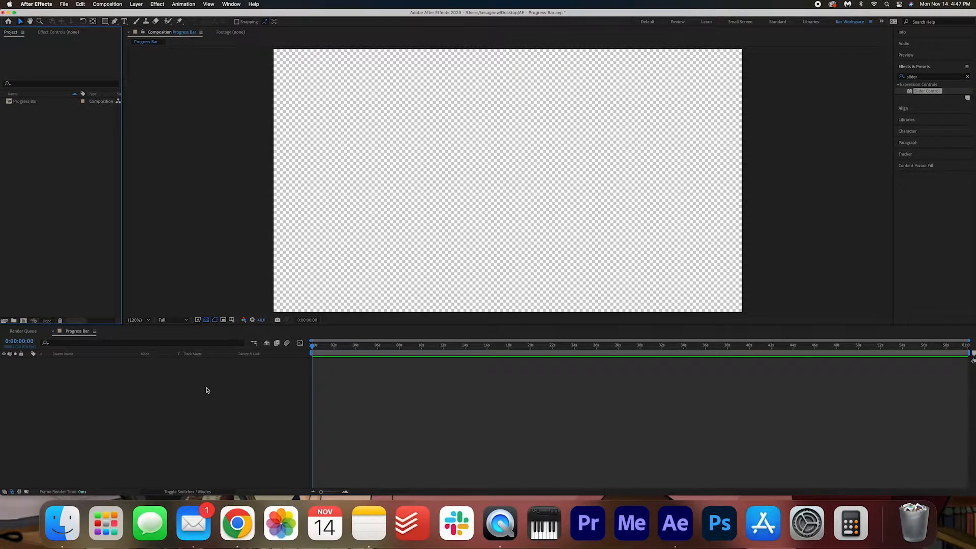
Step: Add a composition-sized solid layer coloured black (000000) as the background
right_click(206, 390)
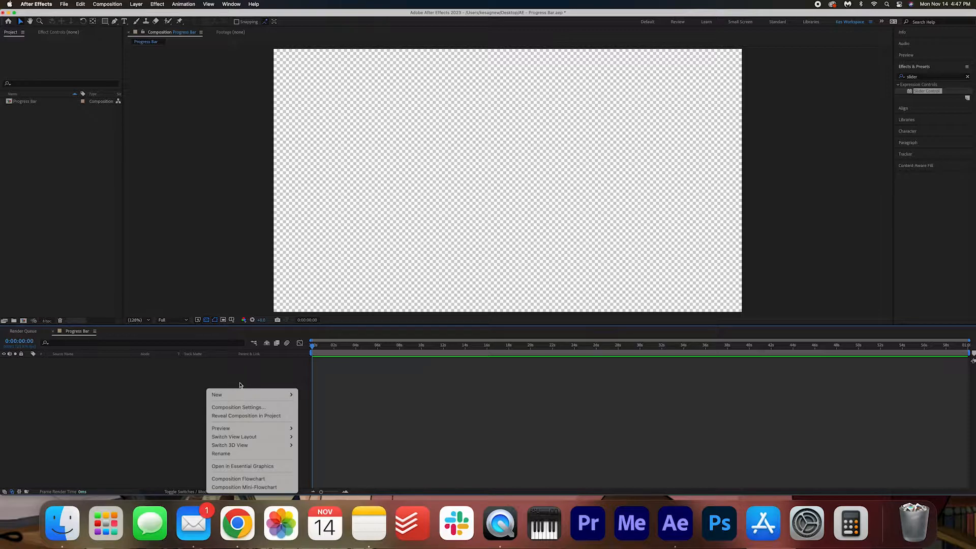
mouse_move(238, 395)
click(325, 415)
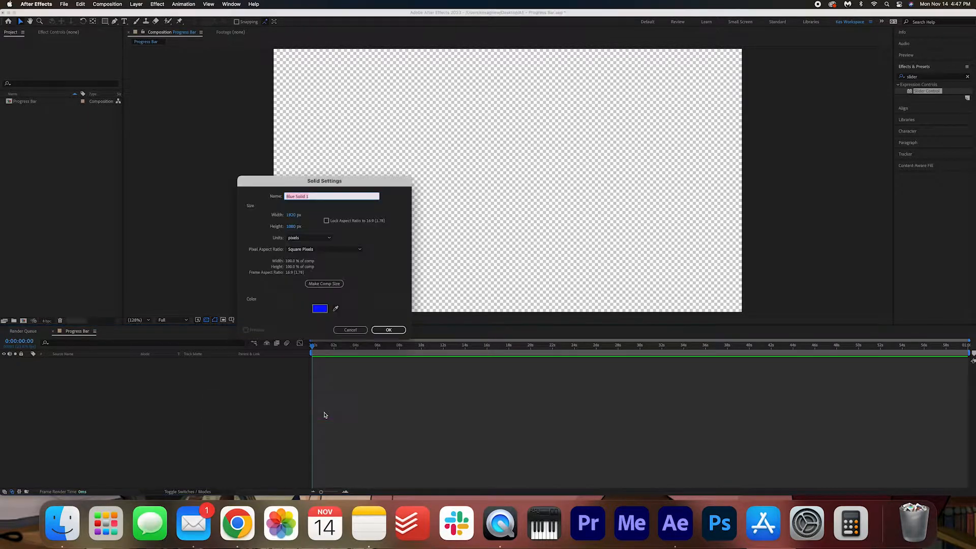
click(322, 311)
drag(610, 148, 558, 200)
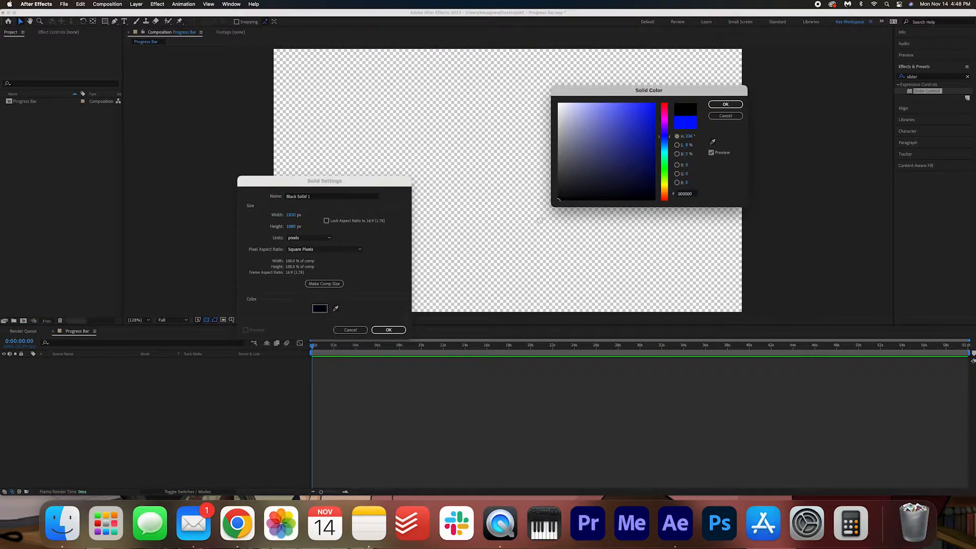
click(726, 105)
click(387, 330)
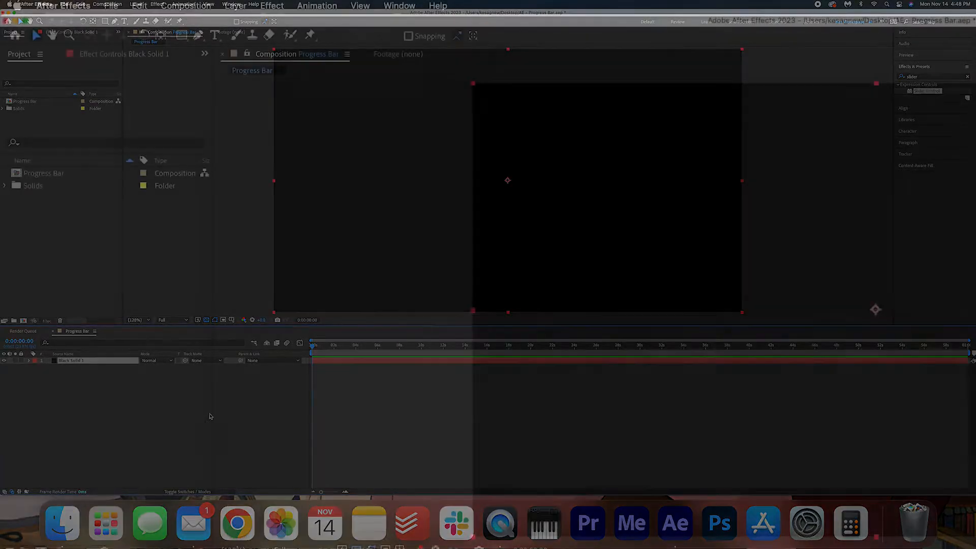
Step: Draw a long horizontal rectangle on a new shape layer with no fill and a white 10 px stroke
key(super+shift+a)
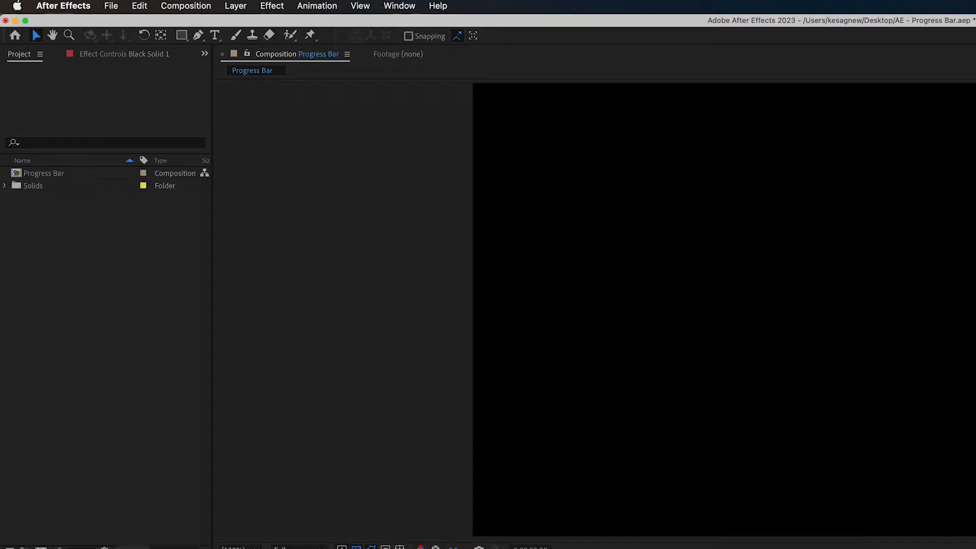
click(181, 37)
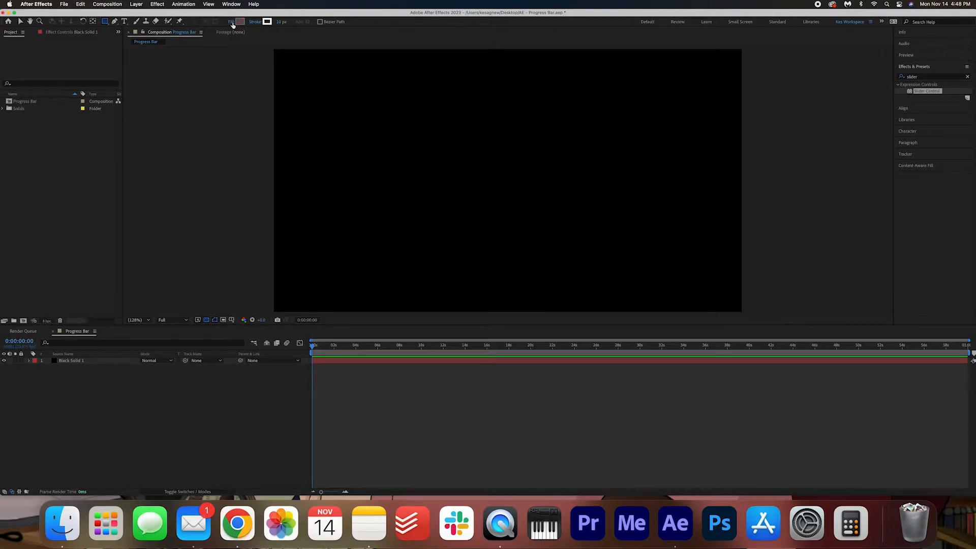
click(232, 22)
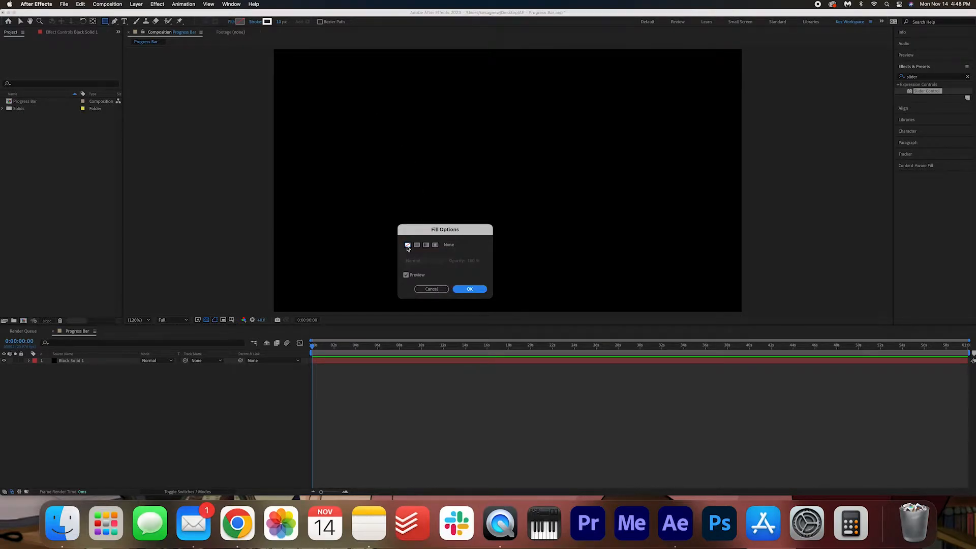
click(431, 289)
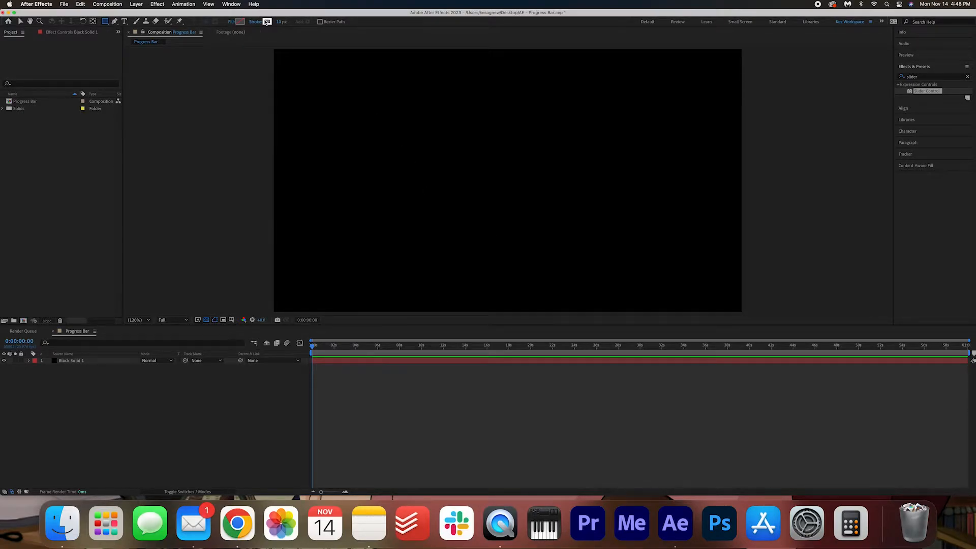
click(266, 23)
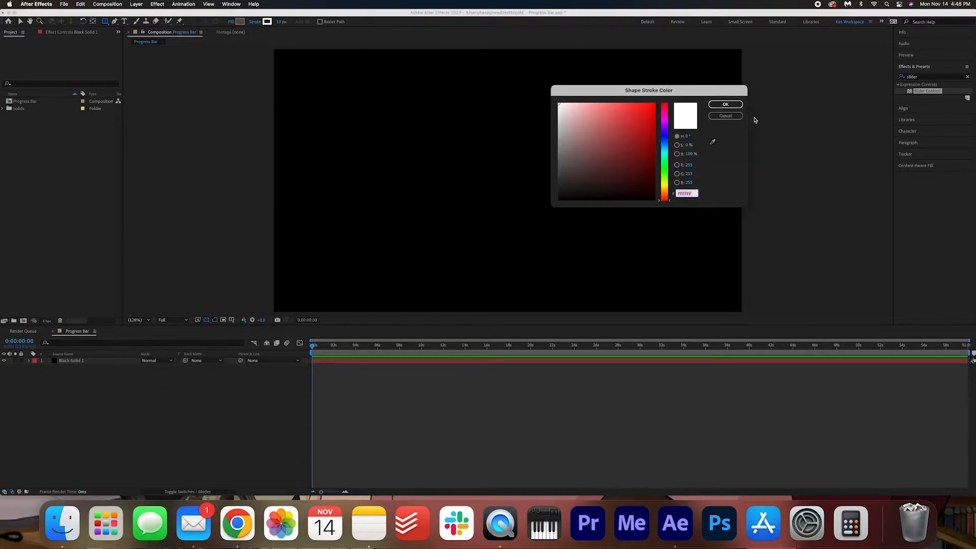
click(726, 116)
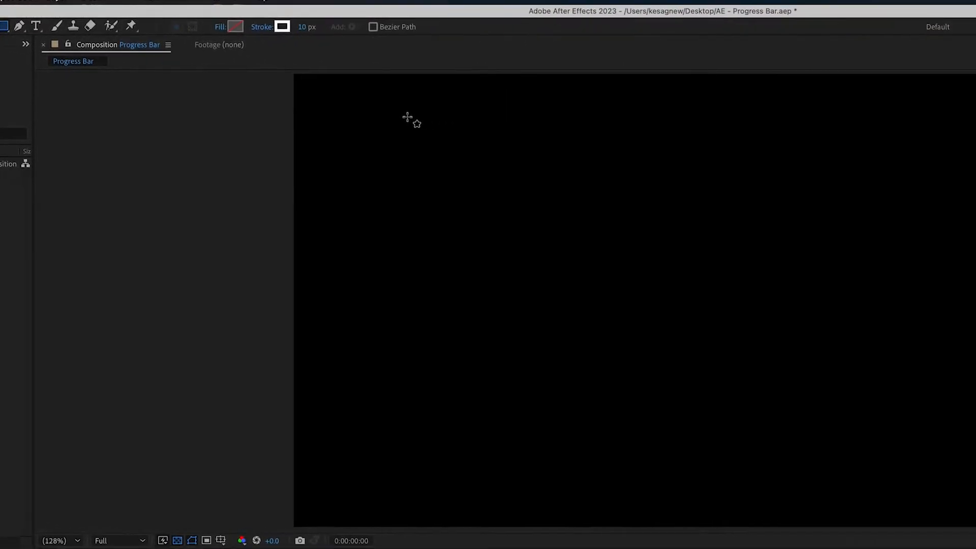
drag(176, 213, 741, 270)
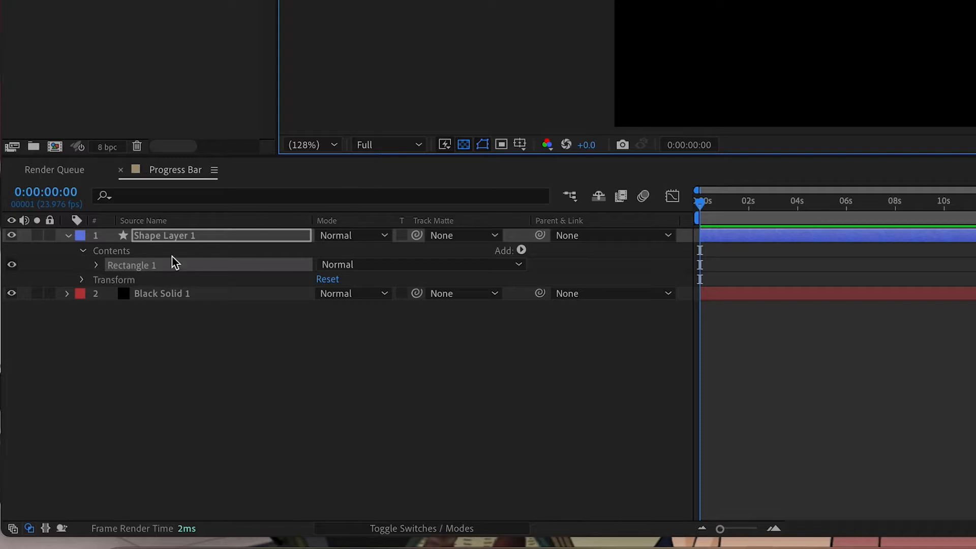
Step: Rename the rectangle's shape layer Bar Outline
right_click(182, 237)
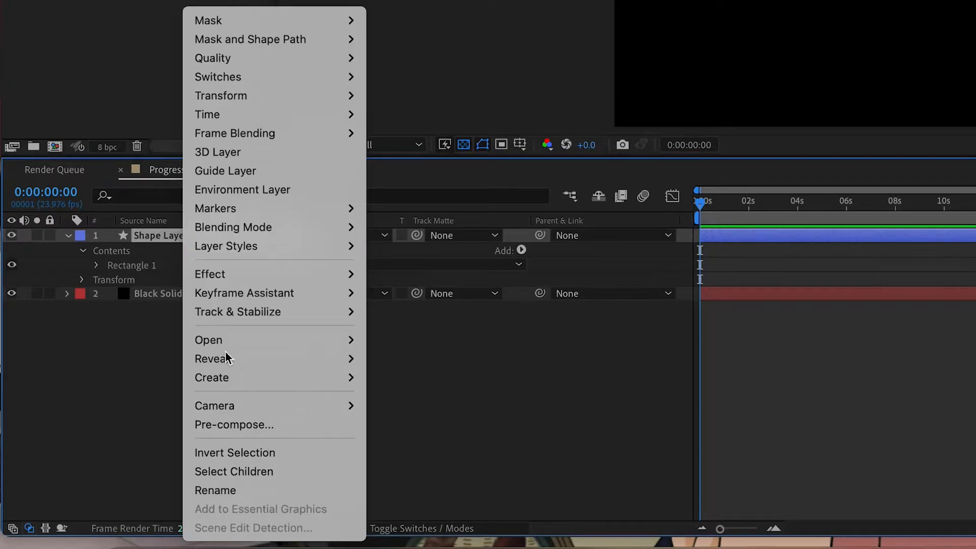
click(248, 487)
text(Bar Outline)
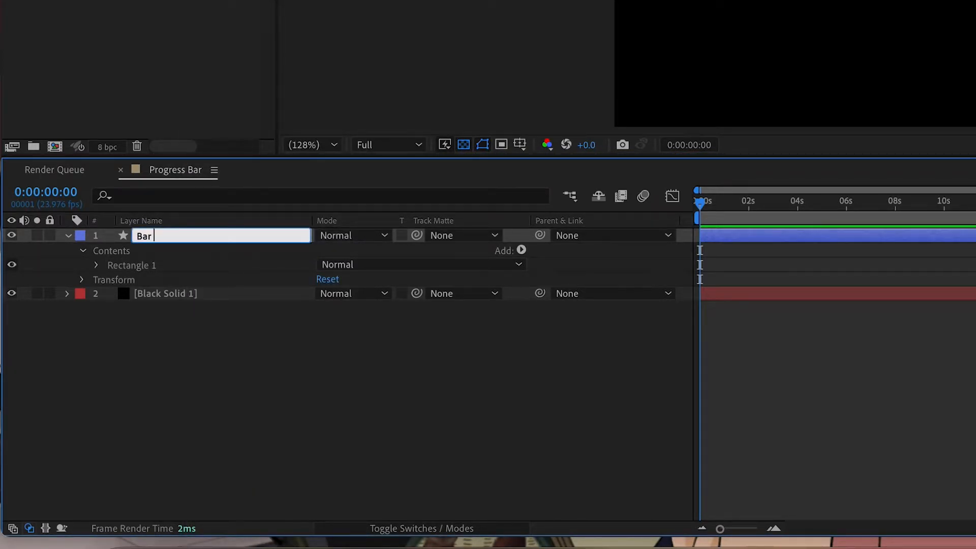
key(Return)
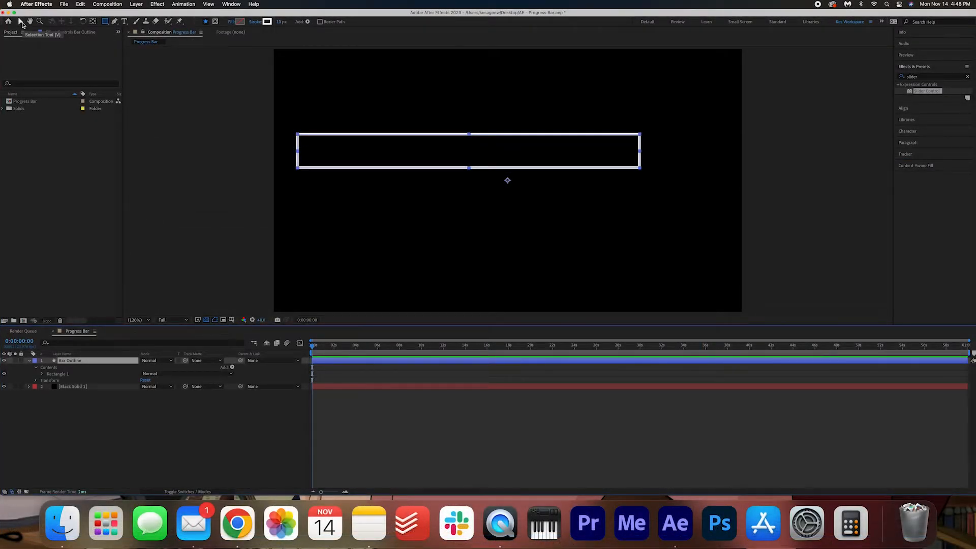
Step: Move the bar outline down and slightly right to the composition's vertical middle, and deselect it
click(21, 23)
drag(395, 136, 410, 170)
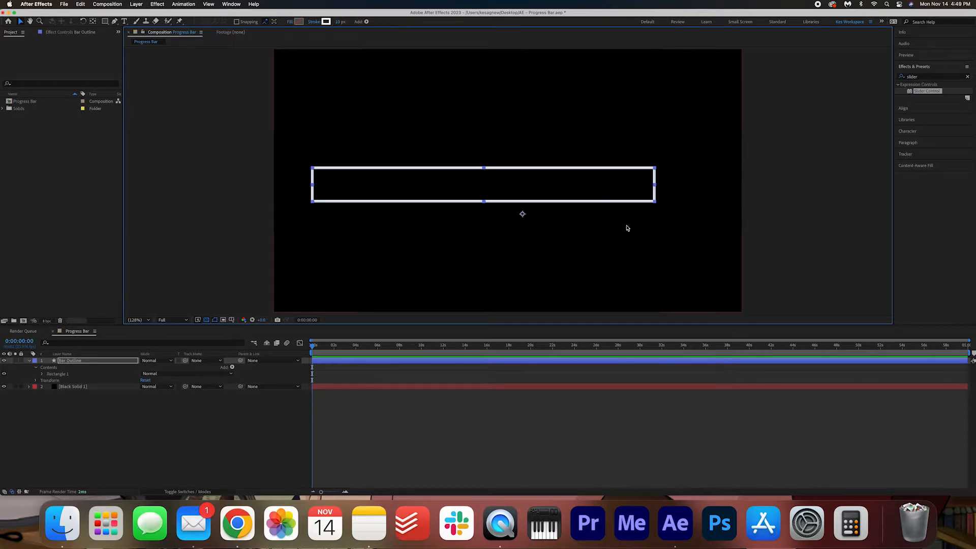
click(187, 429)
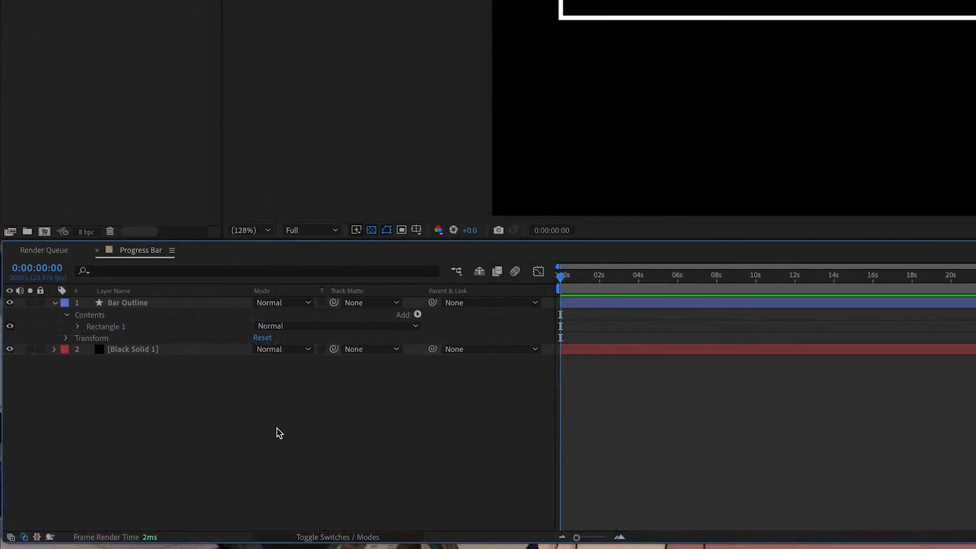
Step: Create a 1920 × 1080 solid layer named Fill with a pure blue colour
right_click(154, 432)
mouse_move(211, 403)
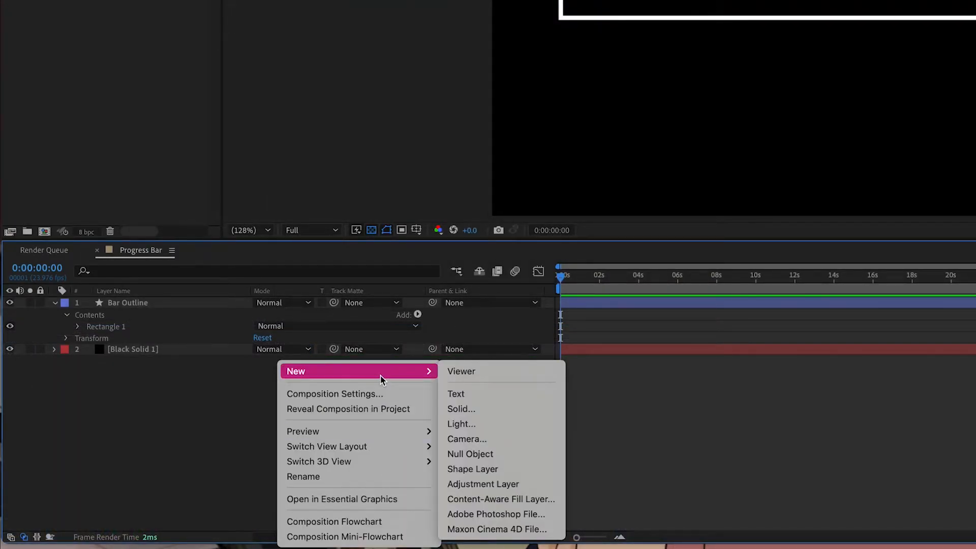
click(524, 409)
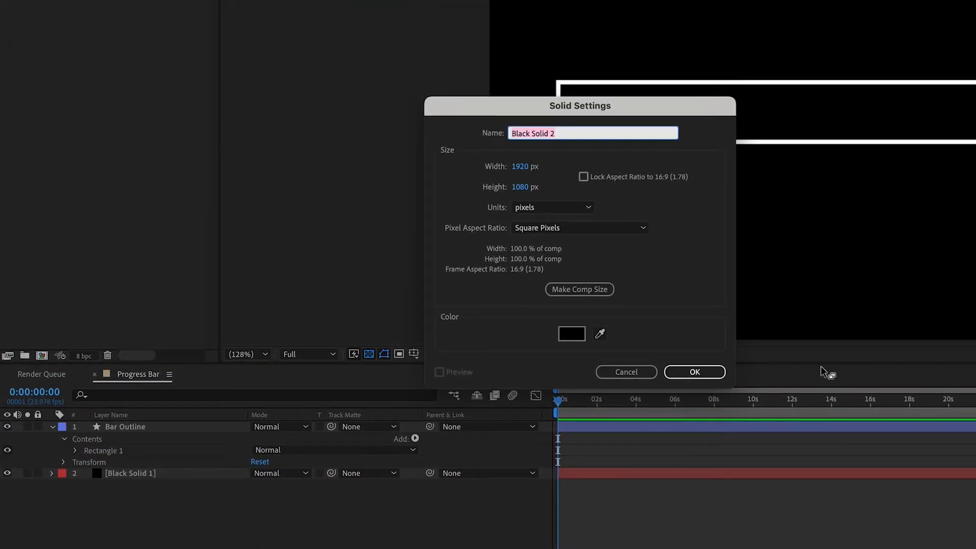
drag(647, 109, 454, 163)
text(F)
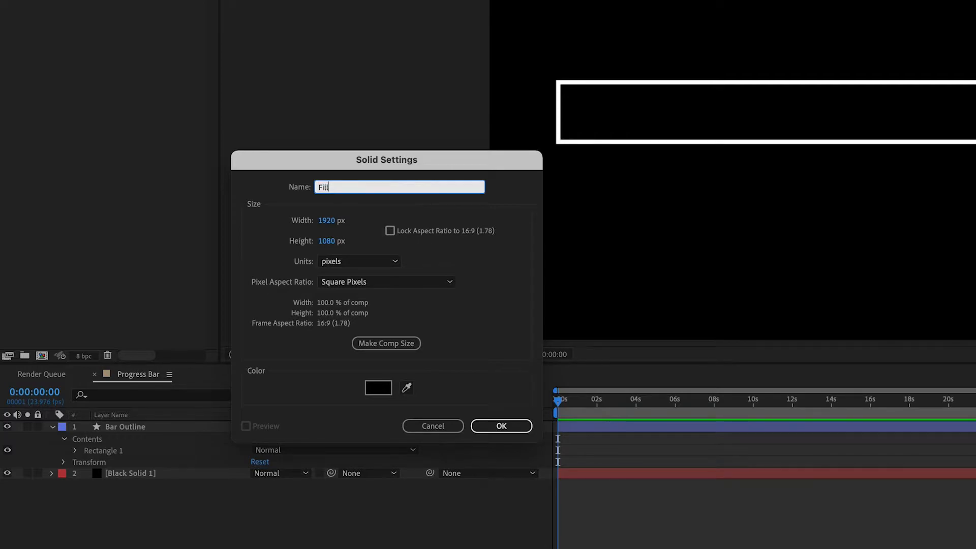
text(ill)
click(378, 388)
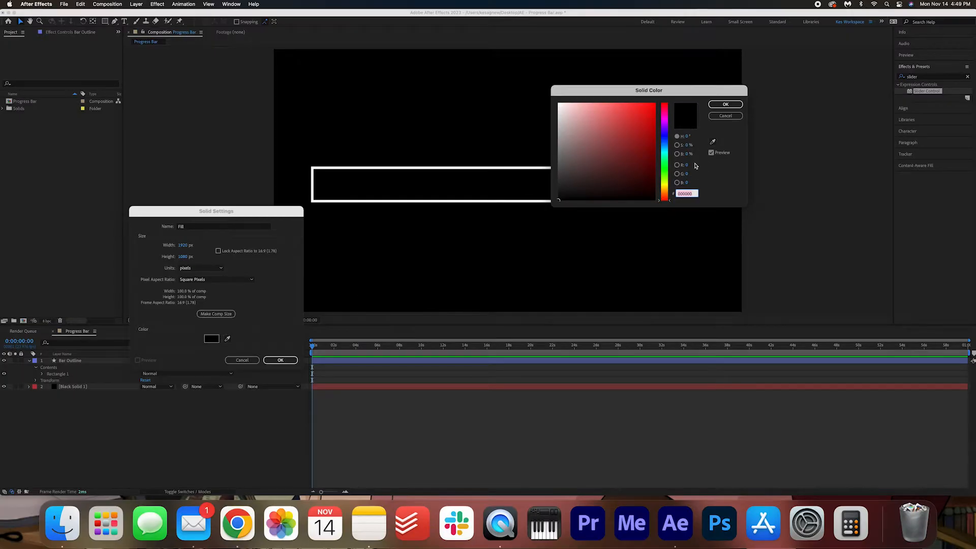
click(665, 136)
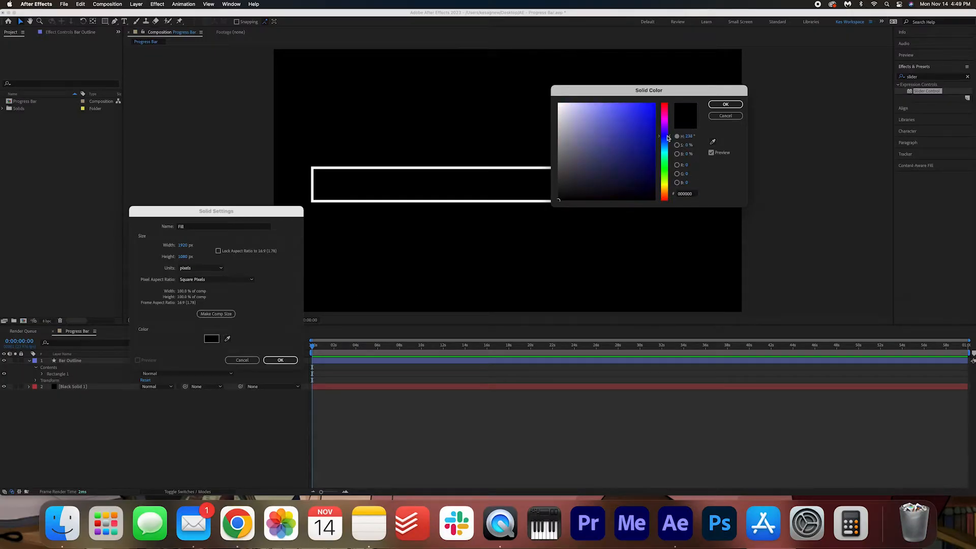
drag(618, 136, 701, 89)
click(725, 104)
click(280, 361)
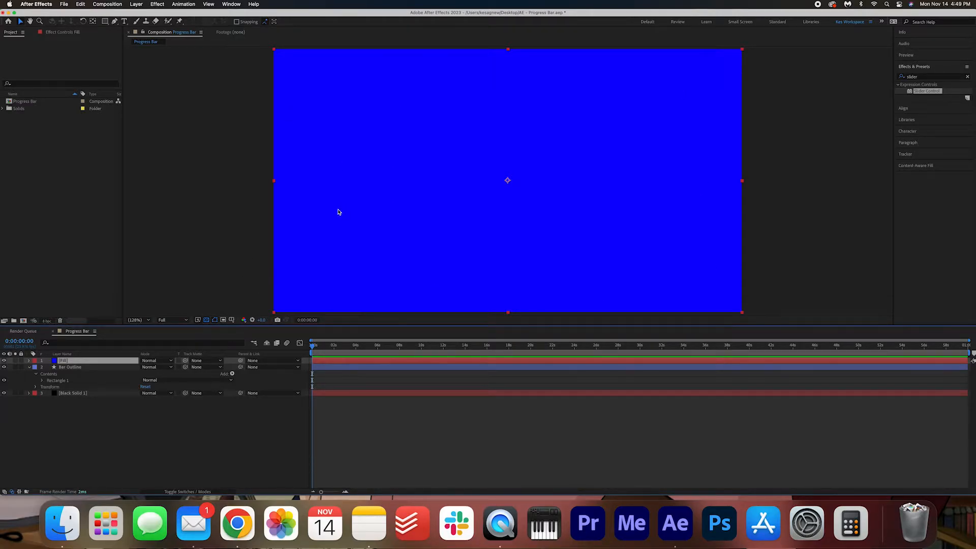
Step: Place the Fill layer directly beneath Bar Outline and mask it with a rectangle traced over the white outline
drag(86, 360, 100, 371)
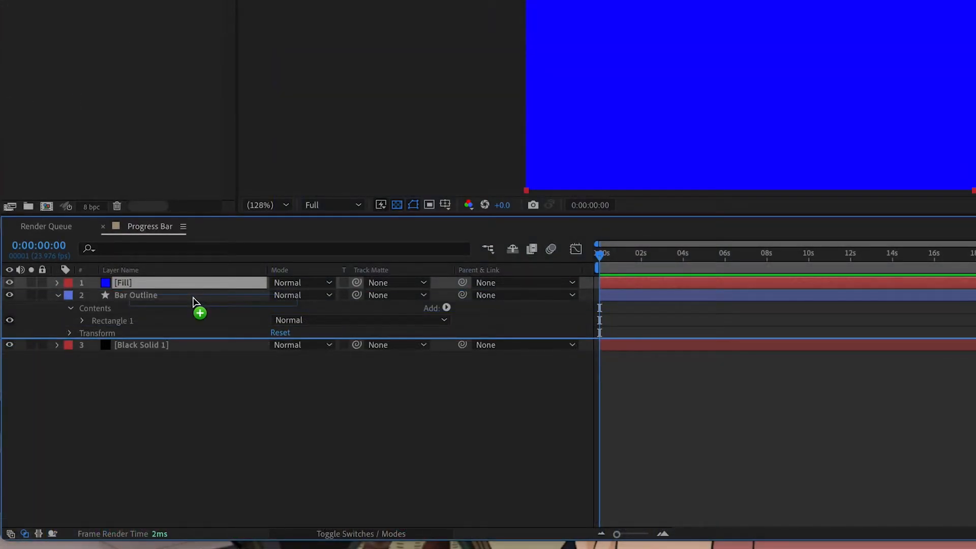
drag(193, 301, 194, 305)
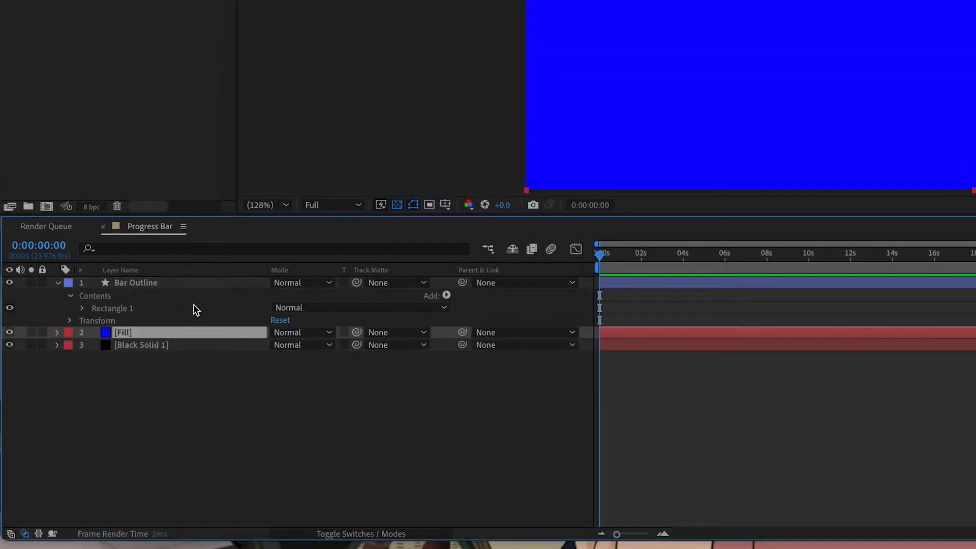
click(56, 282)
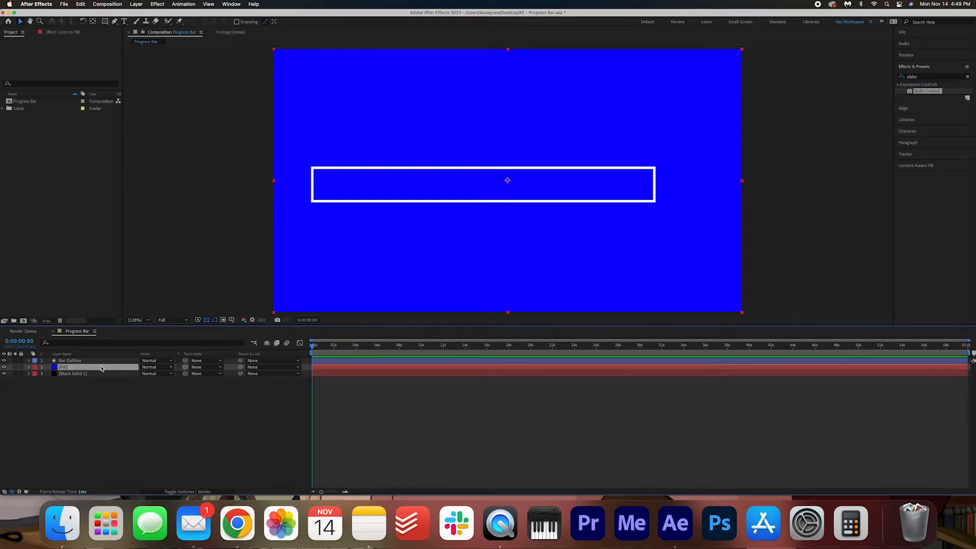
click(105, 22)
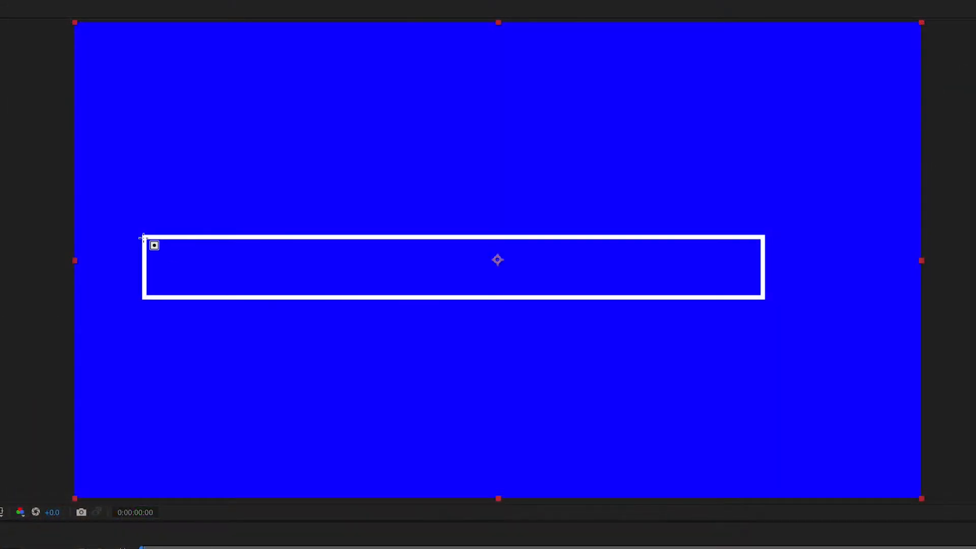
drag(144, 237, 764, 299)
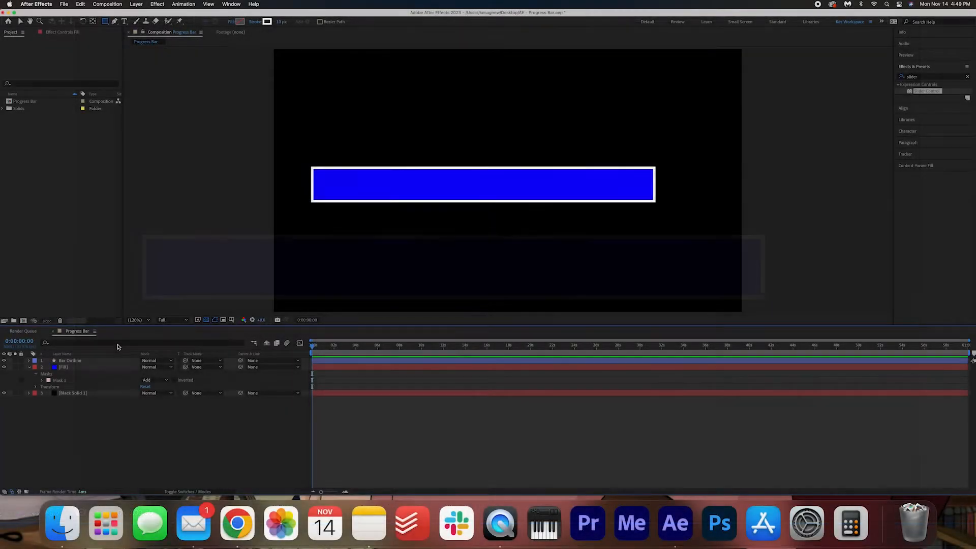
Step: Set a Mask Path keyframe for the Fill layer's Mask 1 at 0:00:00:00
click(29, 368)
click(30, 367)
click(44, 380)
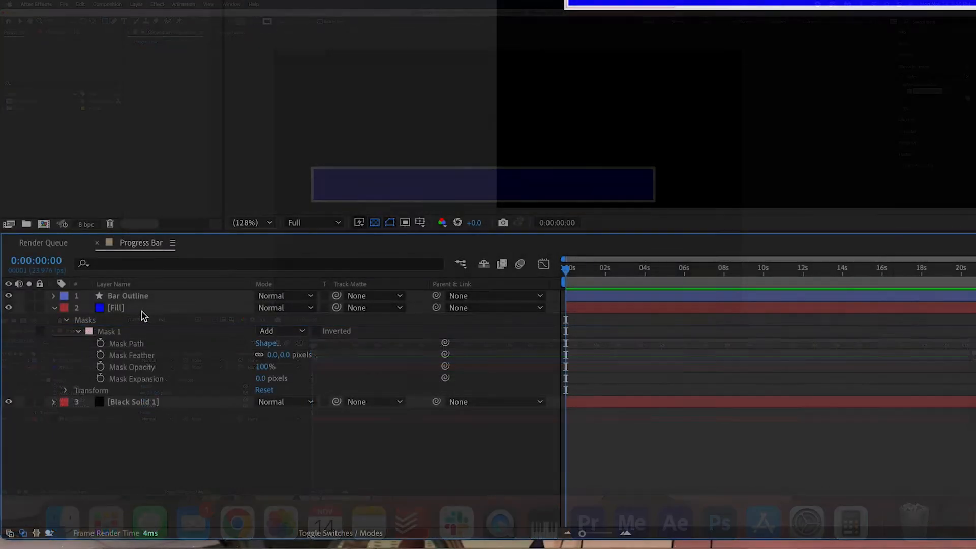
click(79, 367)
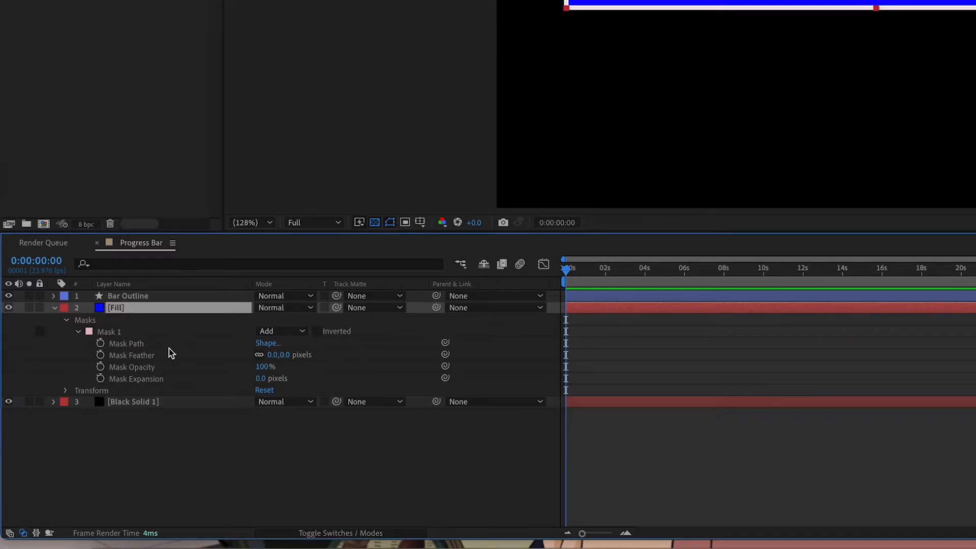
click(101, 343)
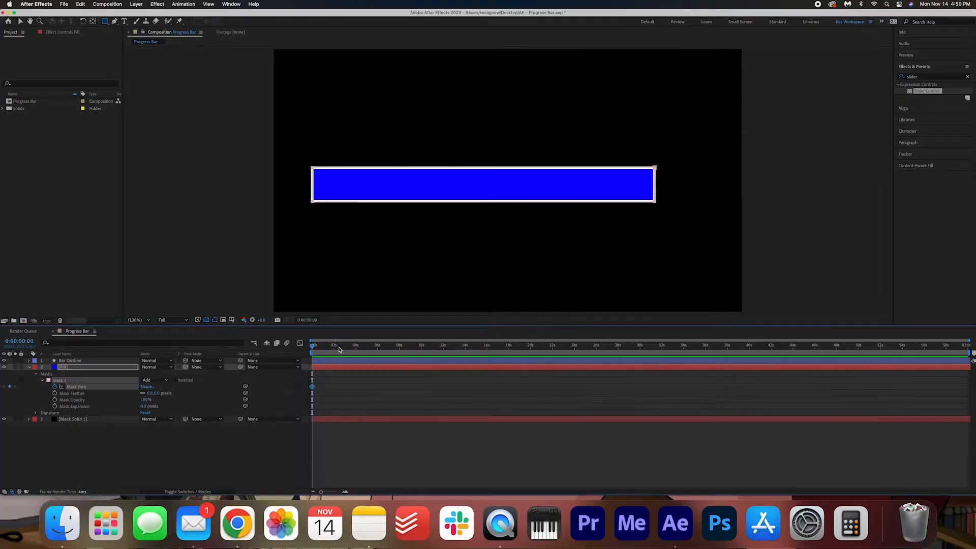
Step: Add a second Mask Path keyframe to the Fill layer's Mask 1 at 0:00:59:23, holding the full-width bar shape
drag(337, 348, 968, 348)
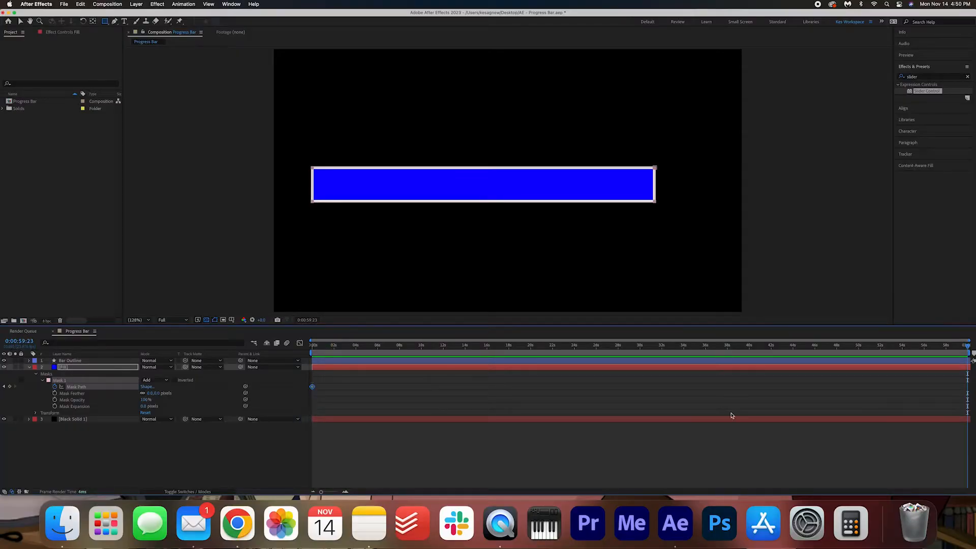
click(10, 387)
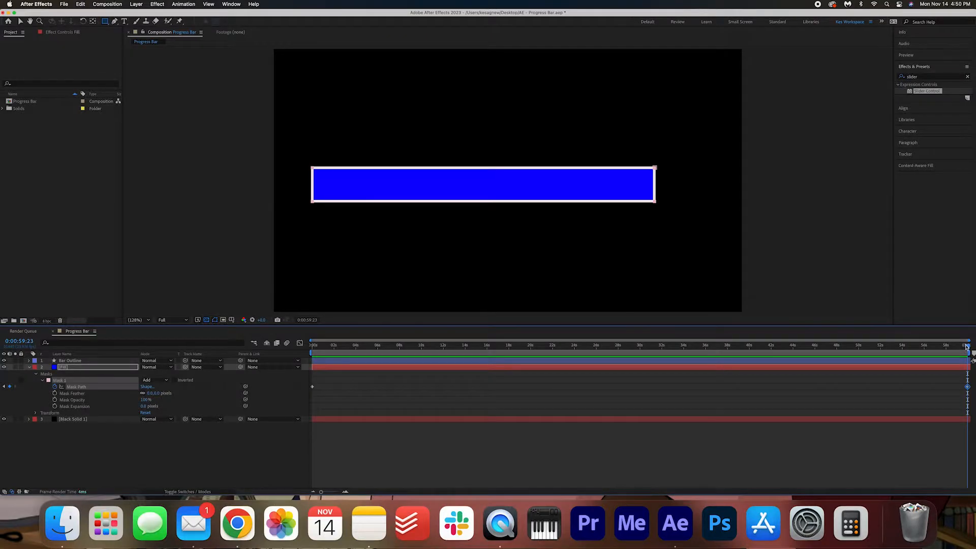
Step: At 0:00:00:00, collapse the Fill mask by moving its right-hand corner points onto the bar's left edge, and preview the fill animation
drag(968, 347, 253, 360)
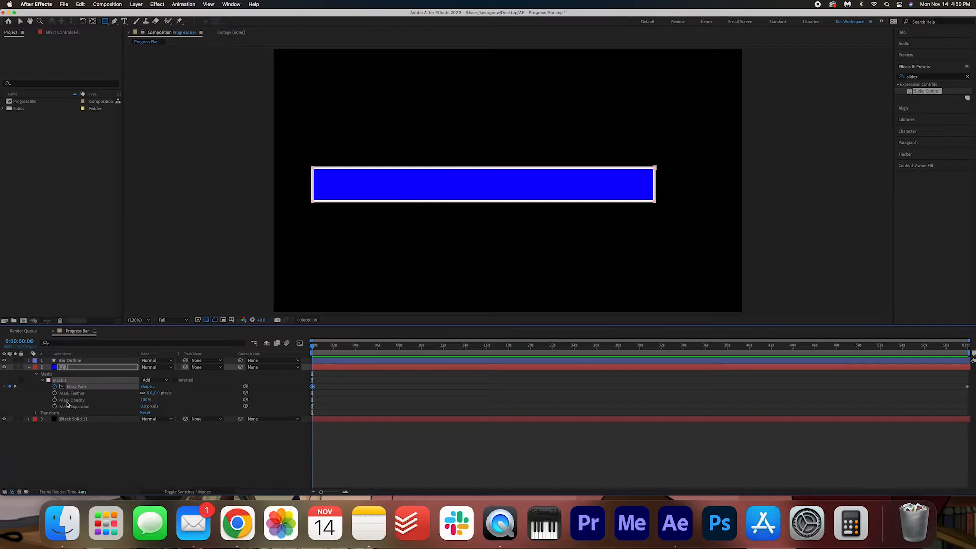
click(93, 394)
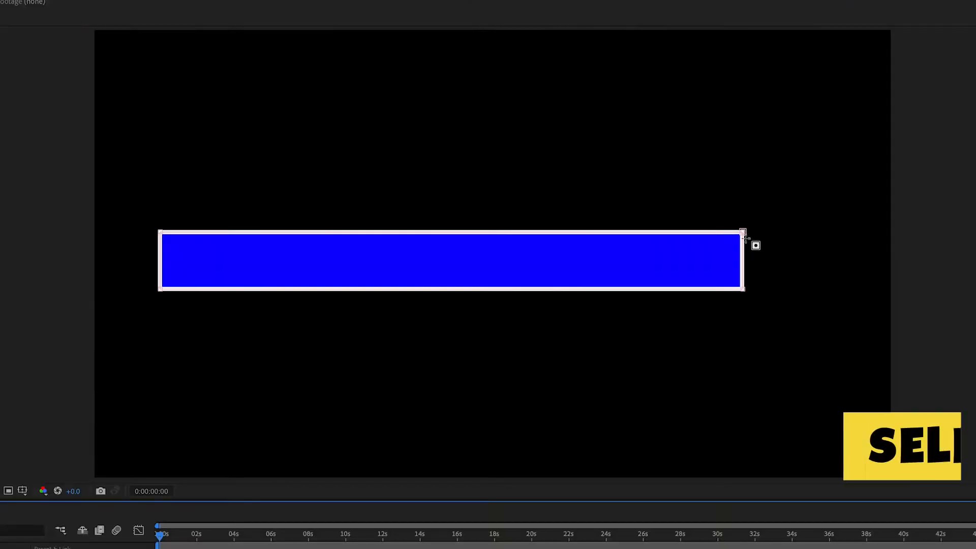
key(v)
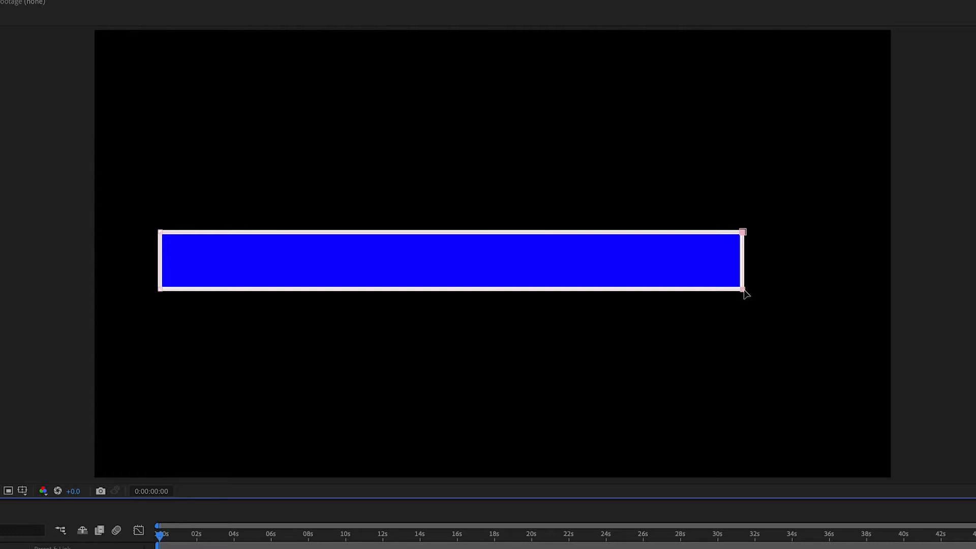
drag(744, 290, 167, 289)
drag(316, 203, 312, 201)
drag(312, 346, 702, 404)
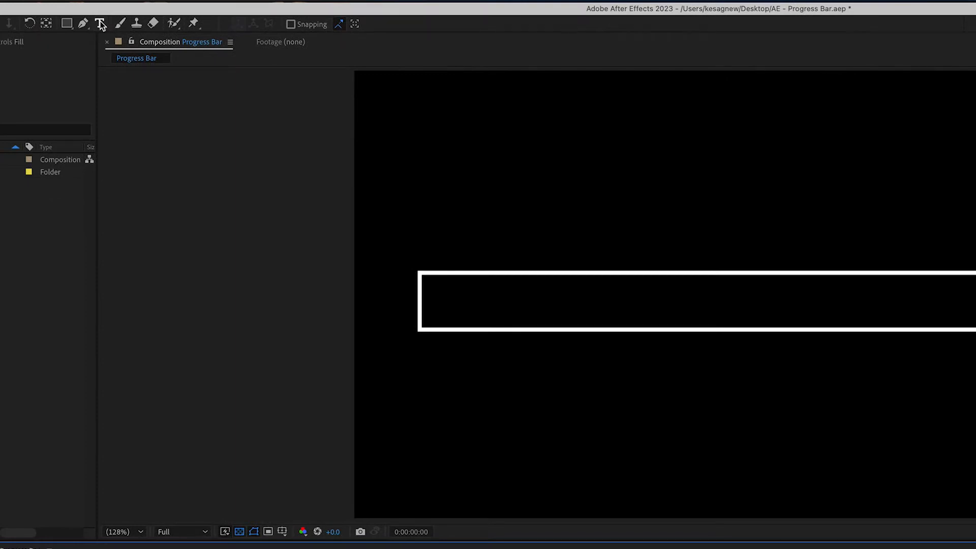
Step: Add a white text layer reading 100 and place it just right of the bar outline, vertically centred on it
click(101, 24)
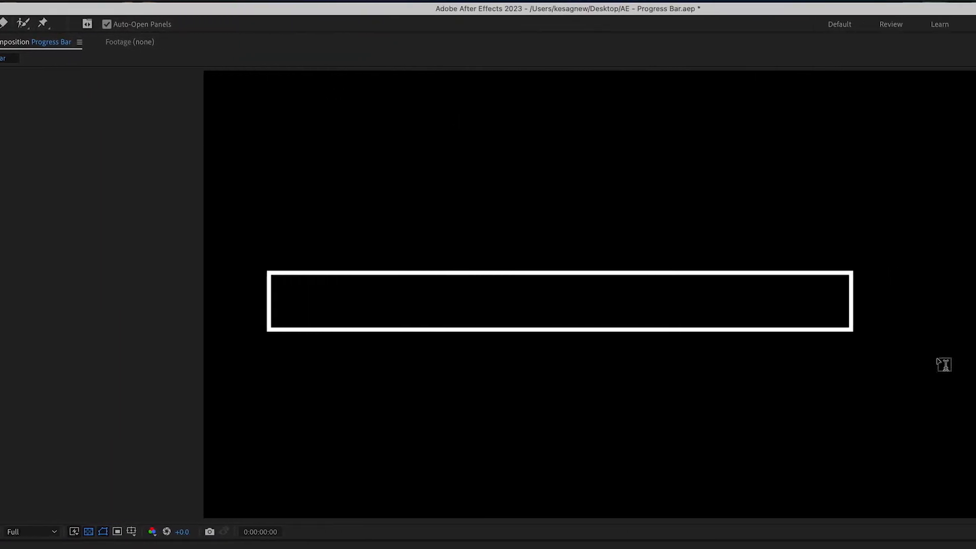
click(803, 295)
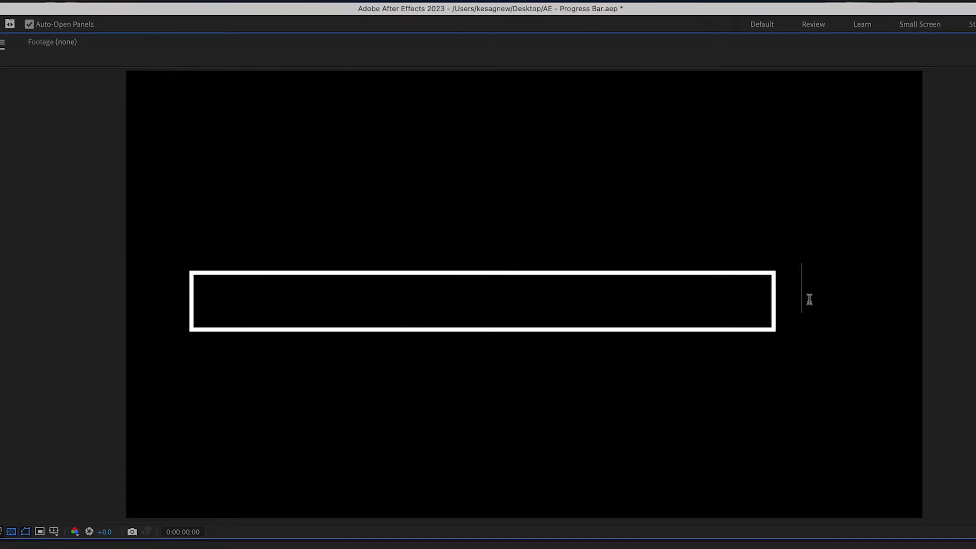
text(100)
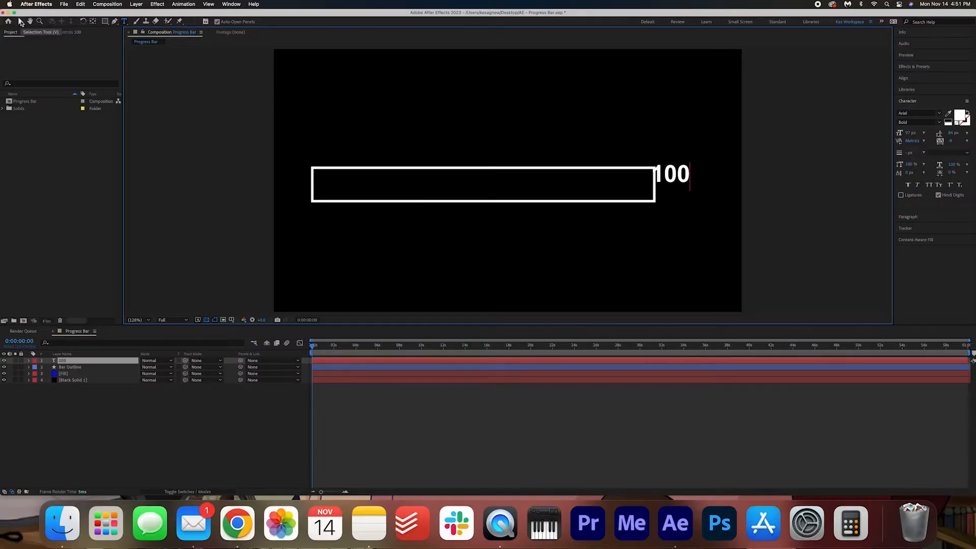
click(21, 21)
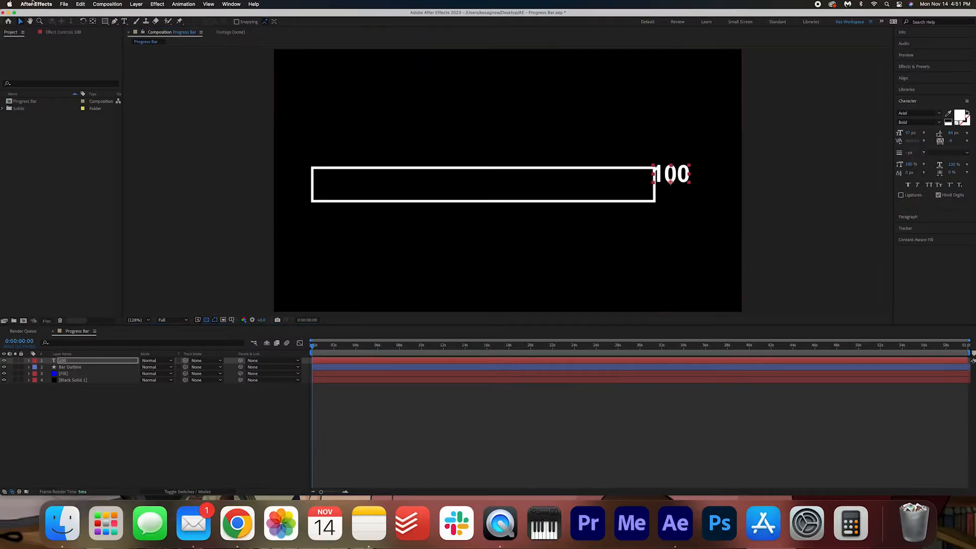
drag(679, 178, 697, 187)
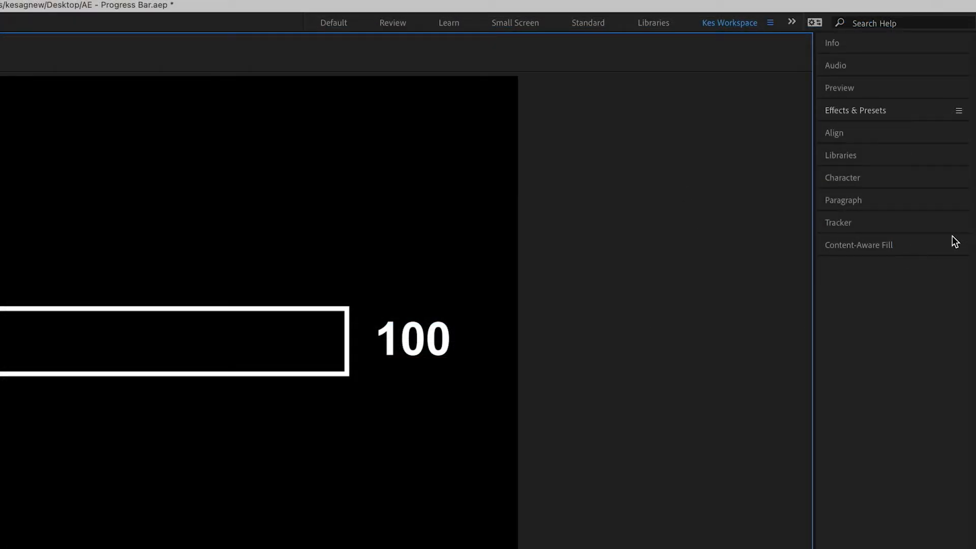
Step: Find the Slider Control effect and apply it to the 100 text layer
click(922, 114)
click(917, 128)
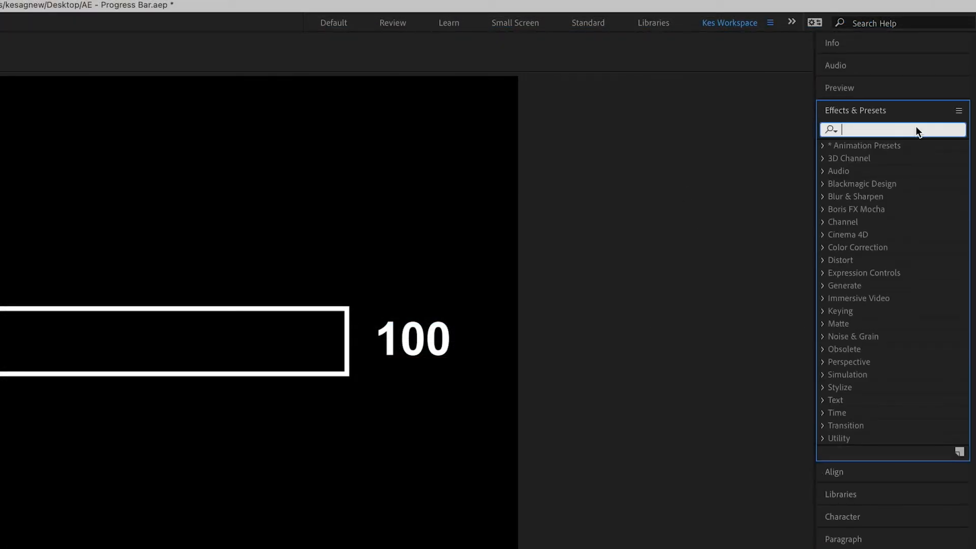
text(slider con)
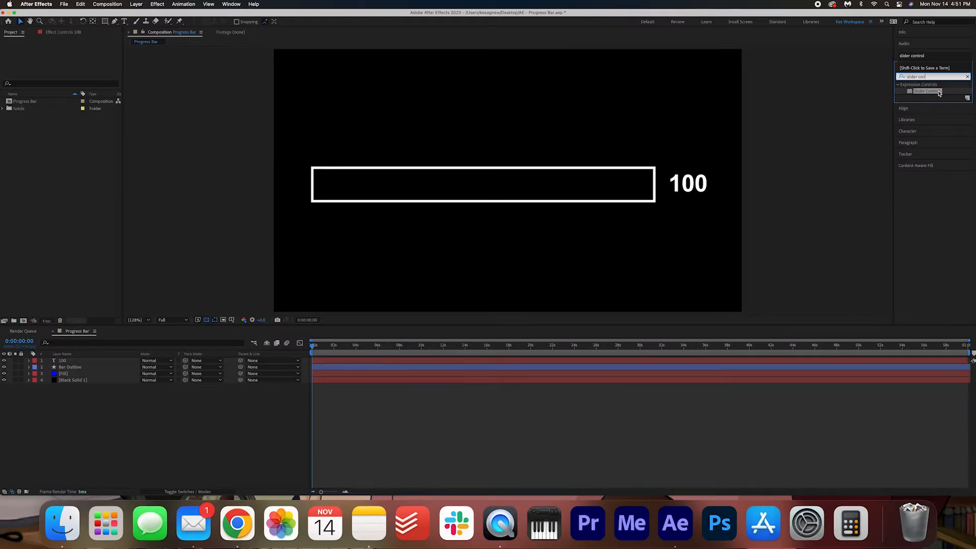
drag(939, 93, 97, 363)
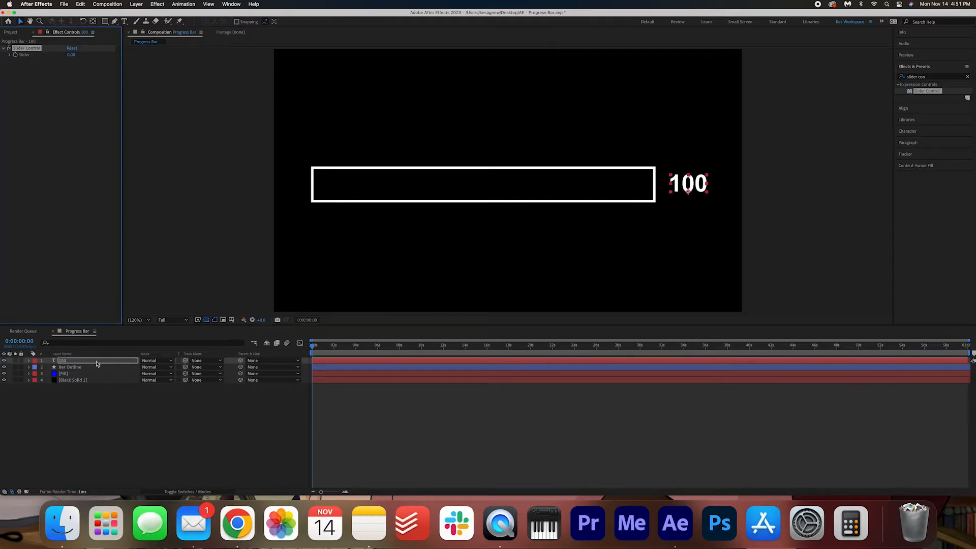
Step: Expand the 100 layer's properties in the timeline to expose Source Text and the Slider Control's Slider value
click(28, 361)
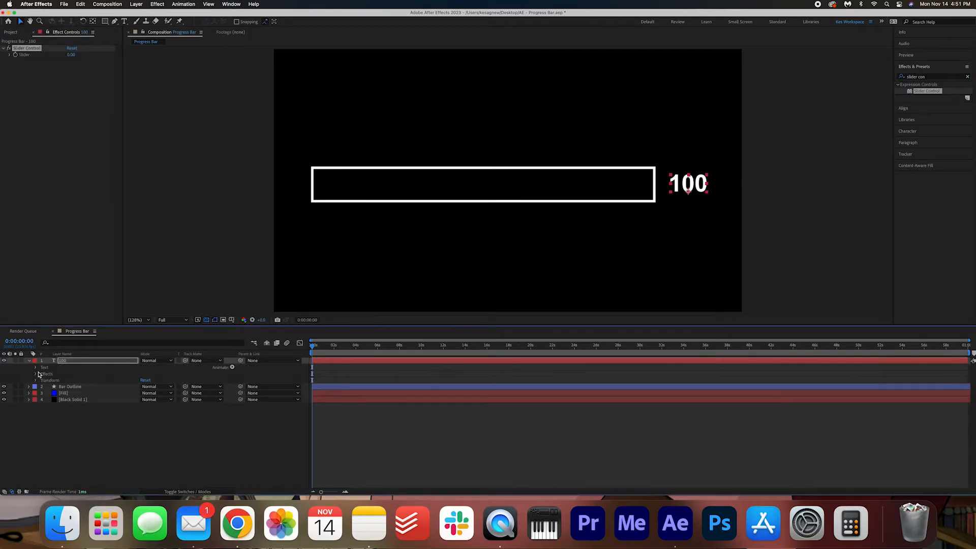
click(36, 368)
click(42, 381)
click(35, 401)
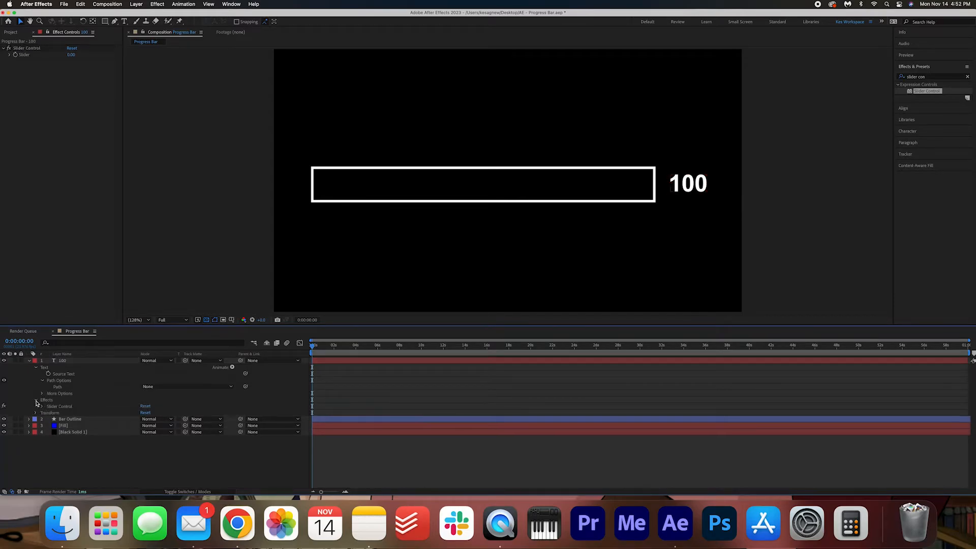
click(42, 381)
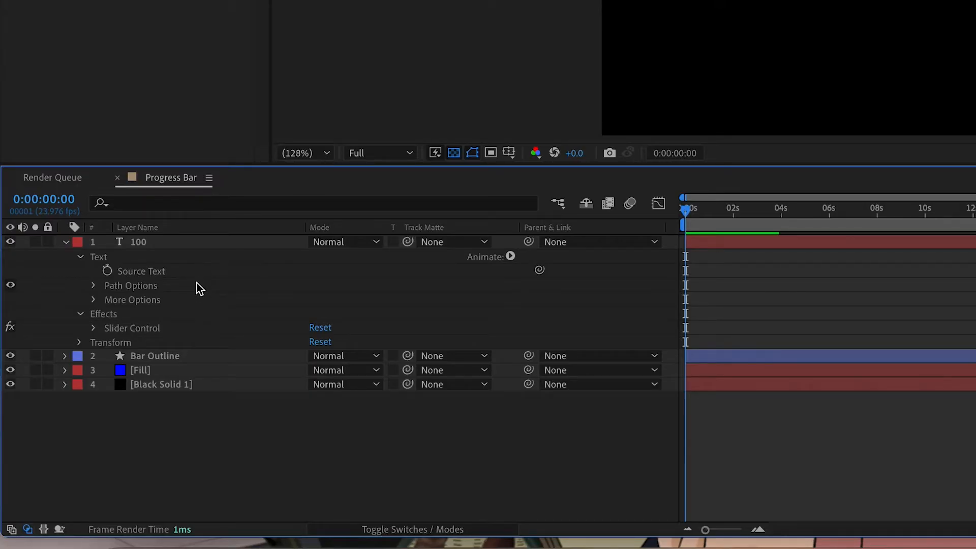
click(94, 329)
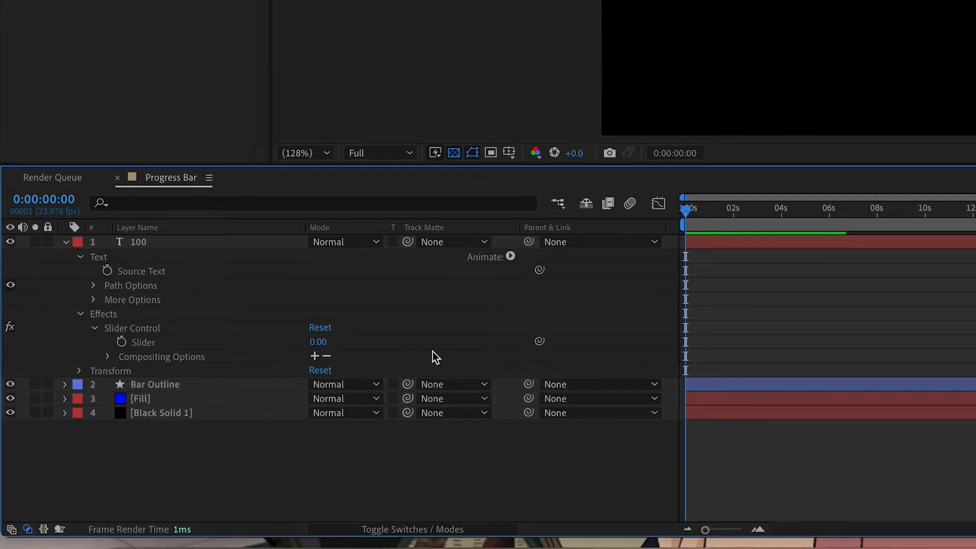
Step: Try to link the 100 layer's Source Text to the Slider property with the pick whip
click(154, 271)
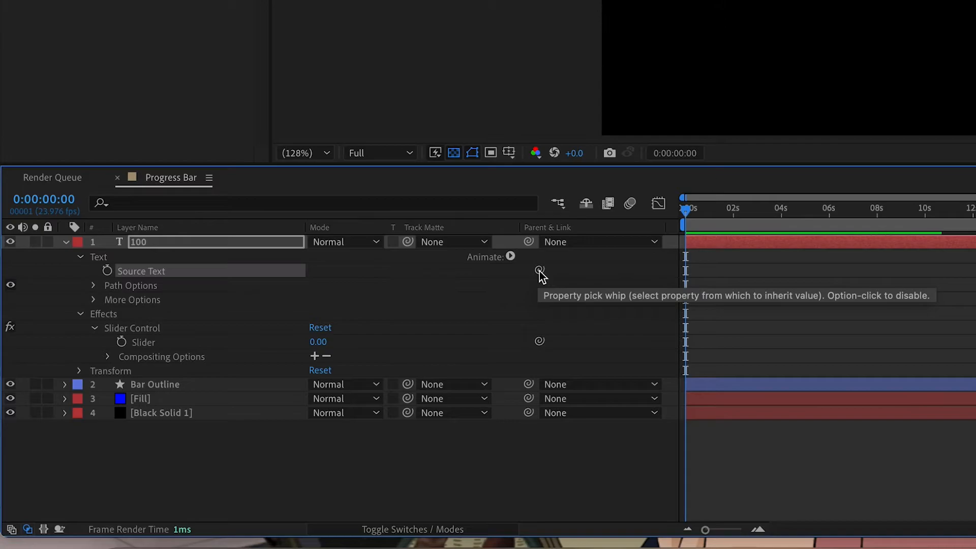
drag(540, 271, 164, 345)
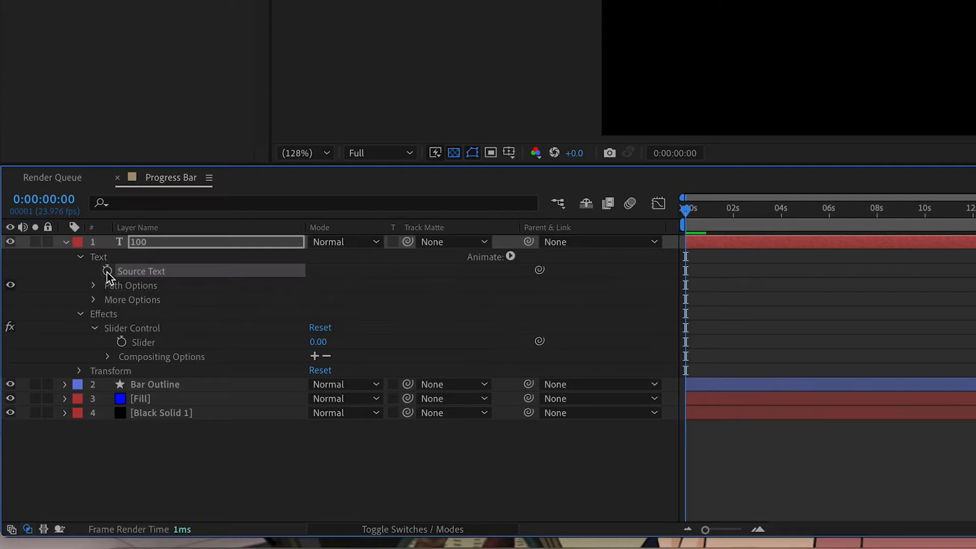
Step: Give the 100 layer's Source Text the expression effect("Slider Control")("Slider").value.toFixed(0)+'%'
alt+click(107, 271)
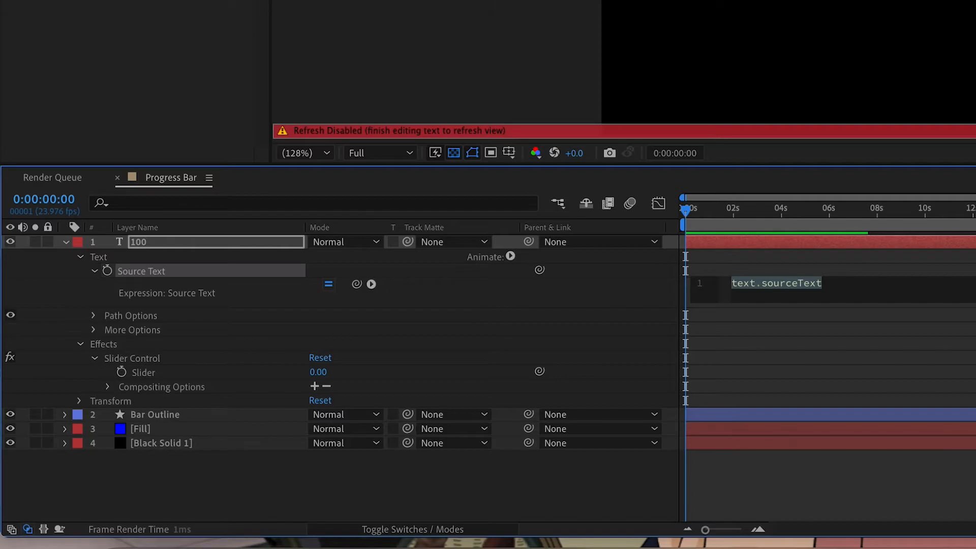
key(KP_Enter)
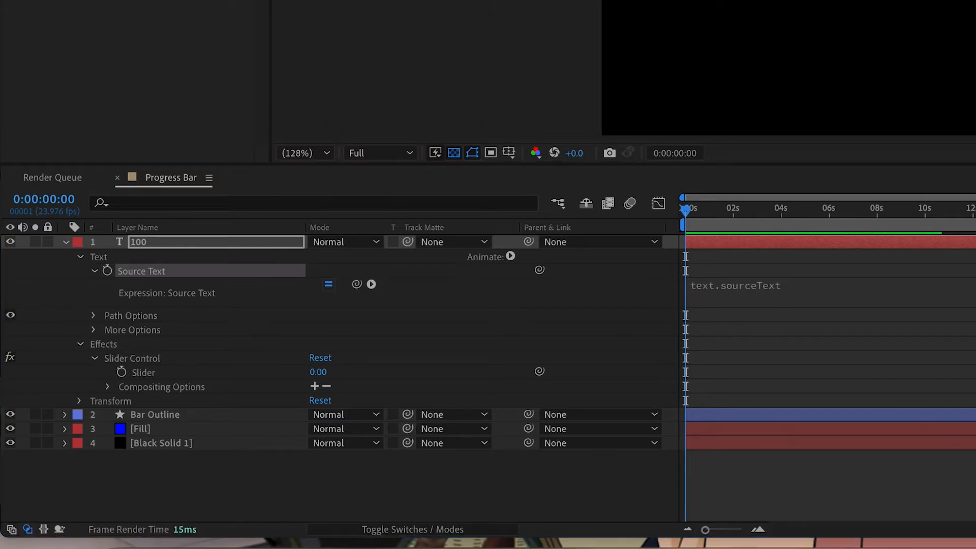
click(835, 284)
text(effect("Slider Control")("Slider").value.toFixed(0))
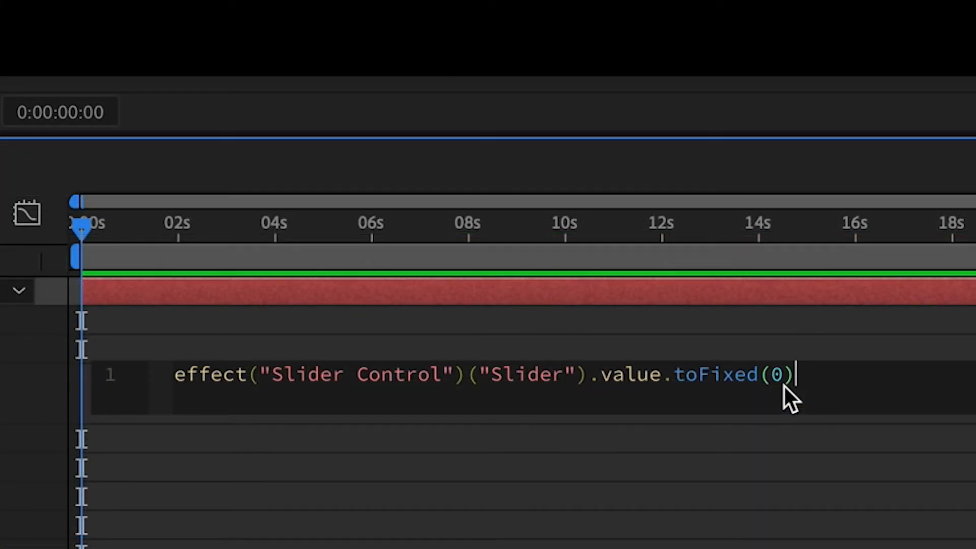
text(+ '%)
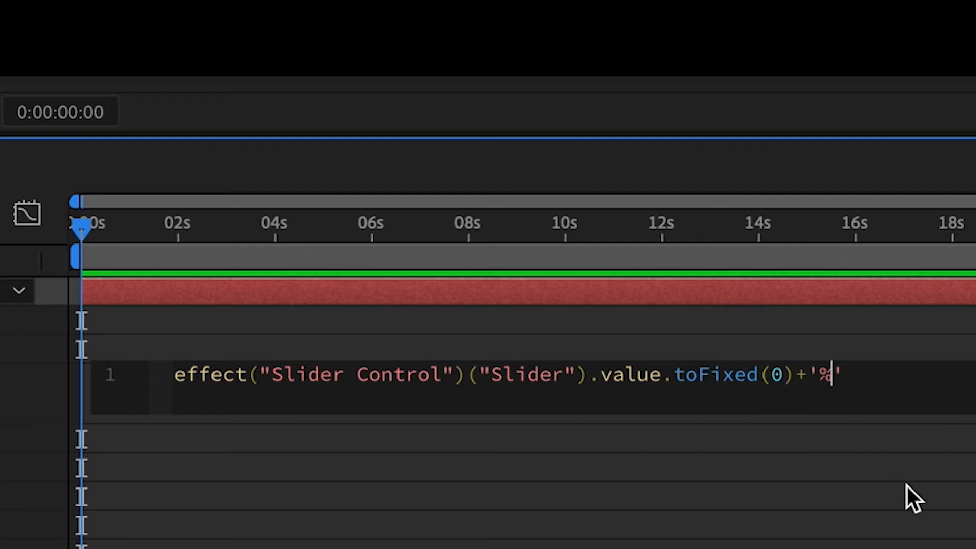
click(910, 459)
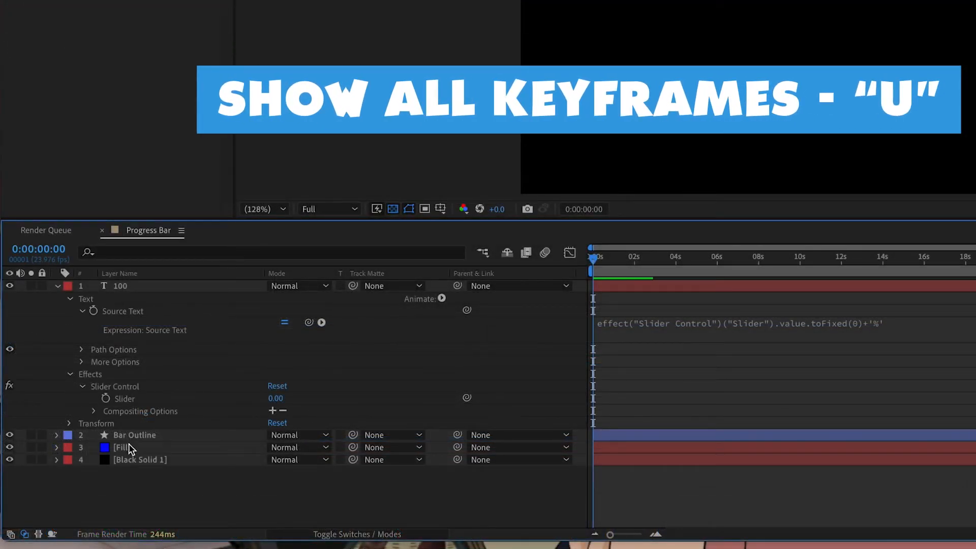
Step: Reveal the Fill layer's keyframes and set a Slider keyframe of 0 on the 100 layer at 0:00:00:00
click(67, 445)
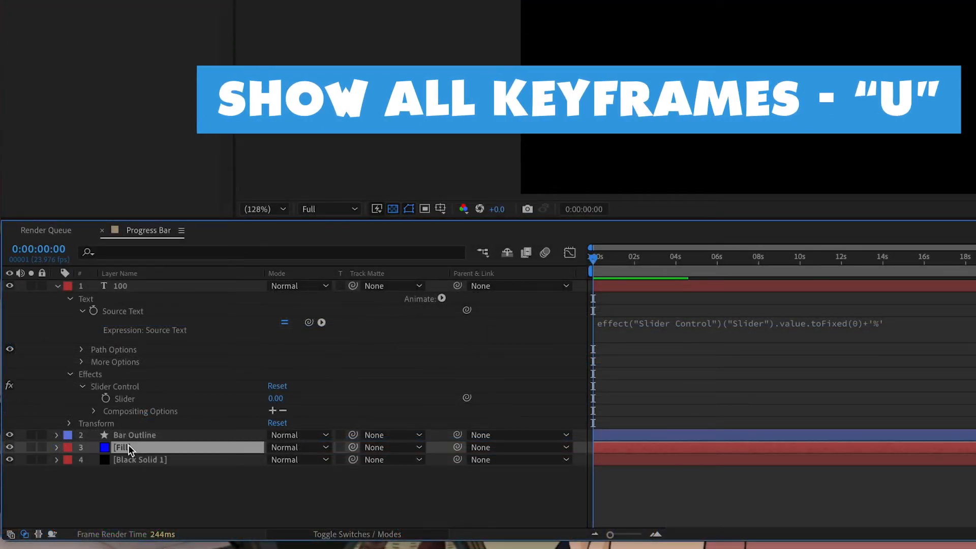
key(u)
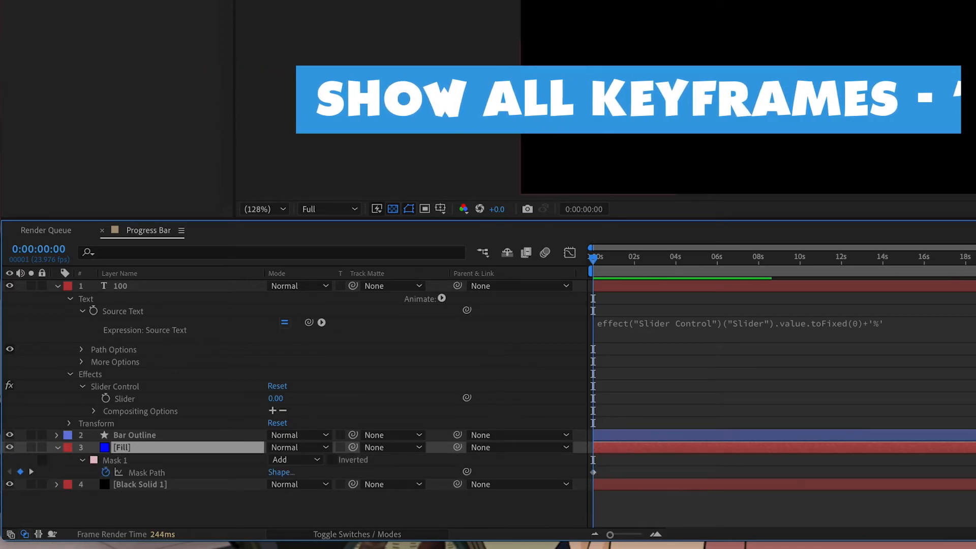
click(105, 398)
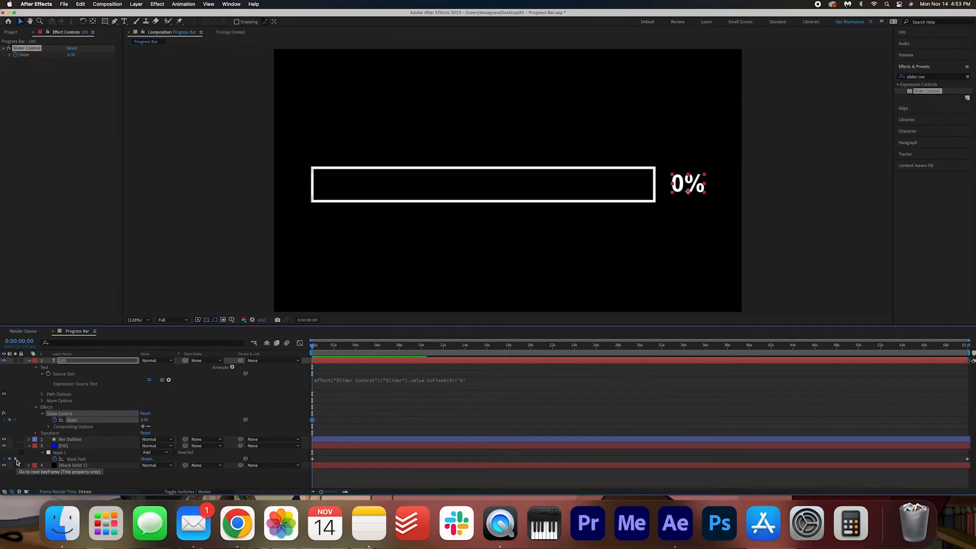
Step: Keyframe the Slider at 100 on the final Mask Path keyframe's time, 0:00:59:23, and nudge the percentage text right, clear of the bar
click(16, 460)
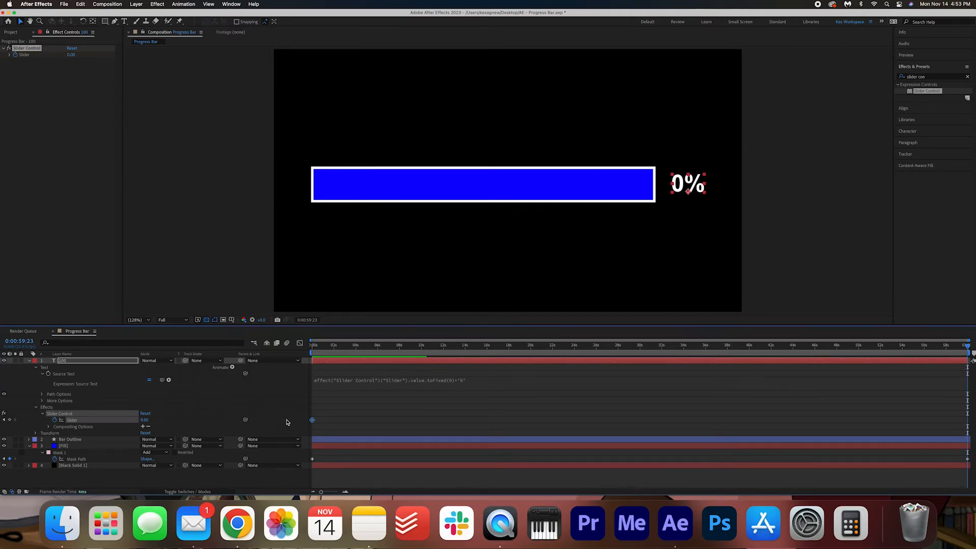
click(144, 420)
key(Return)
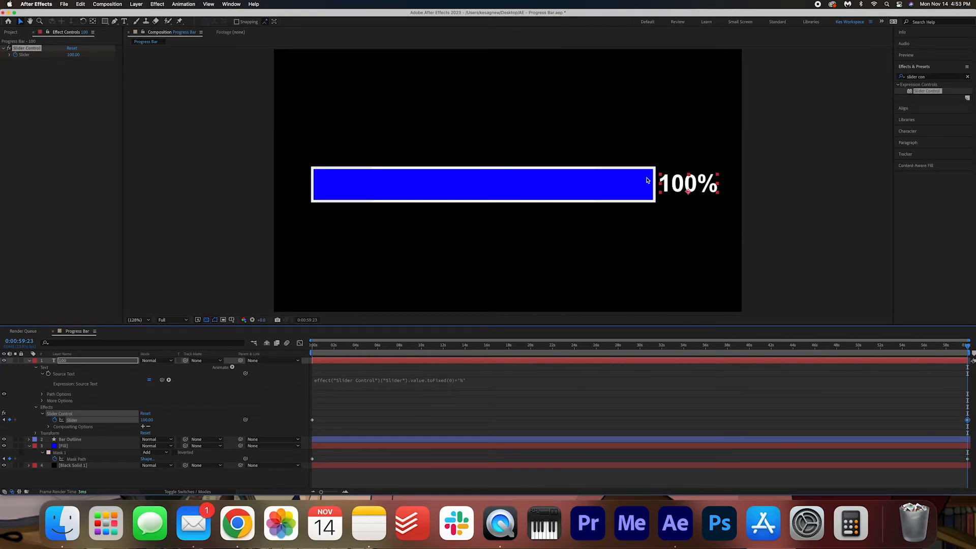
drag(684, 186, 693, 184)
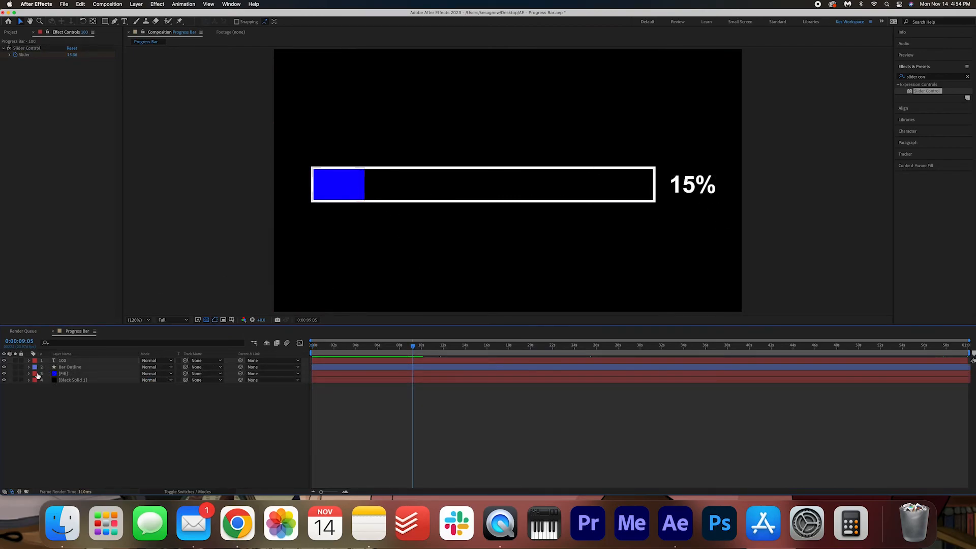
Step: Select the 100, Bar Outline and Fill layers, move them together slightly up and left, and deselect them
click(66, 361)
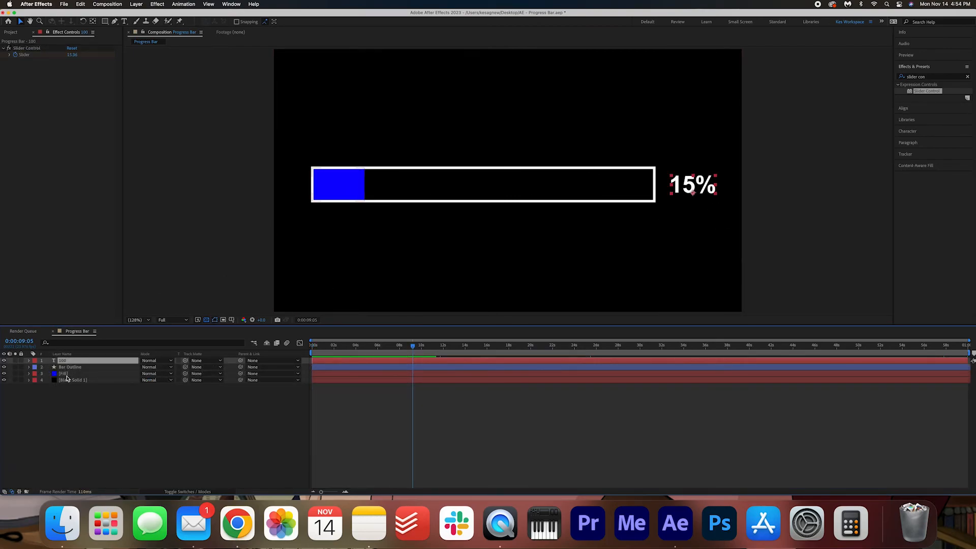
shift+click(66, 375)
mouse_move(330, 170)
mouse_down()
mouse_move(360, 163)
mouse_move(321, 162)
mouse_move(327, 166)
mouse_up()
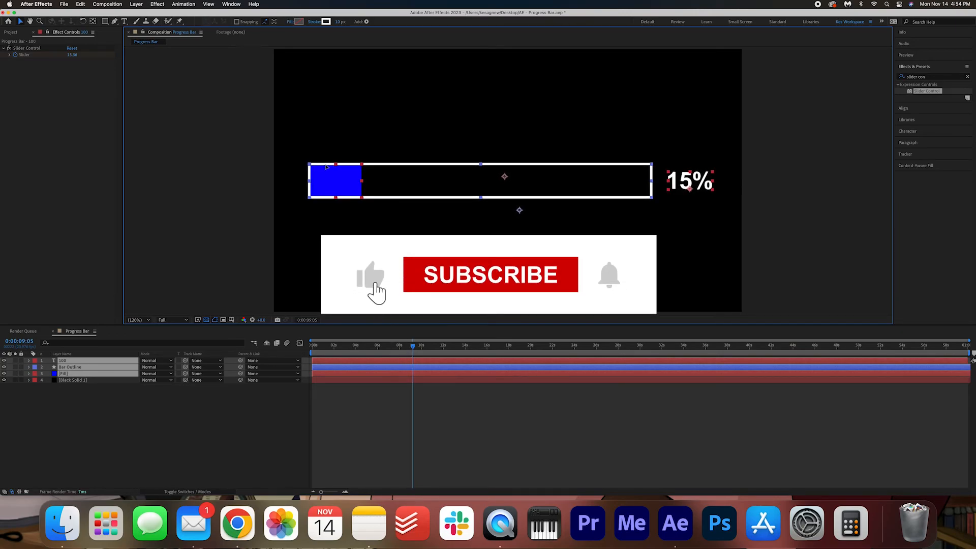
click(204, 428)
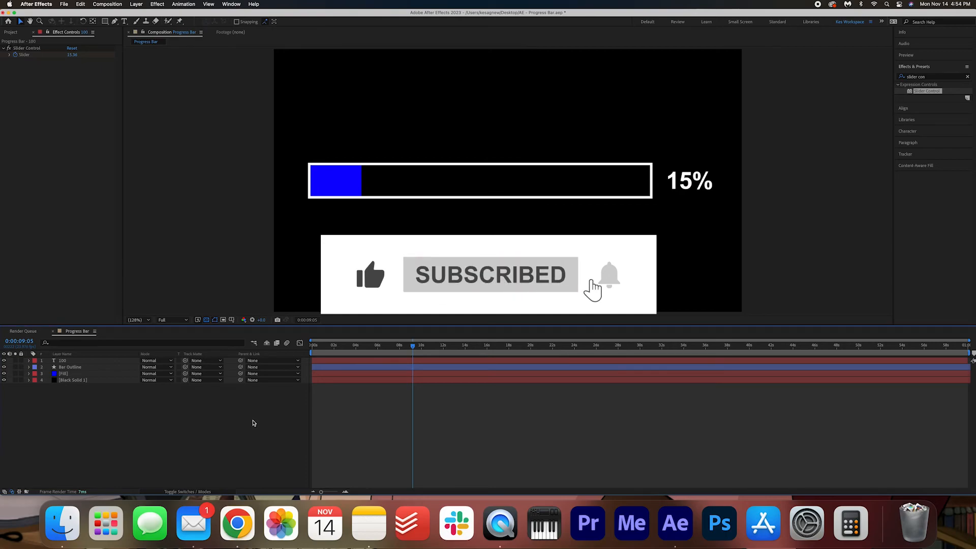